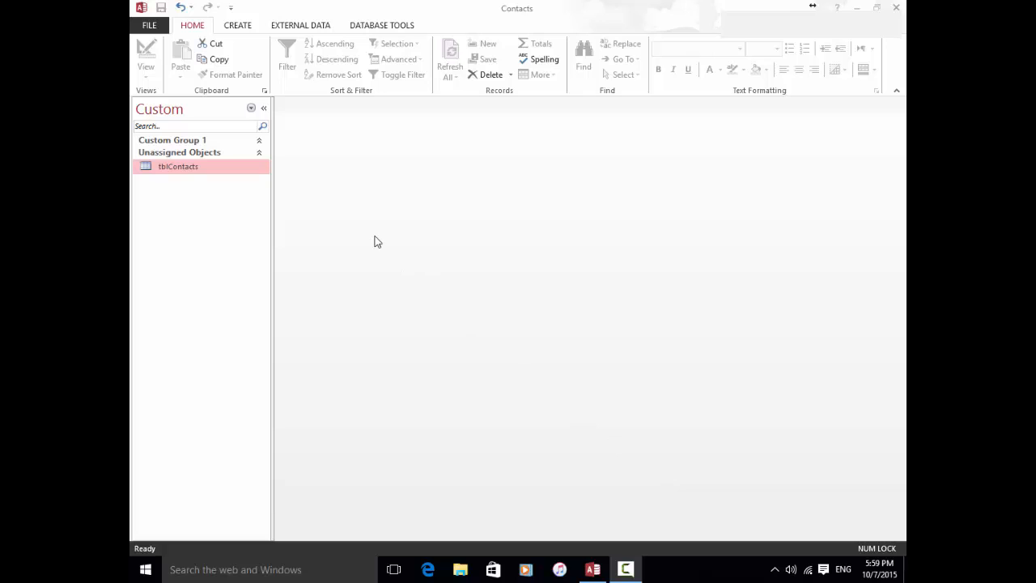
Create a new query in Design view with the tblContacts table and enlarge its field list to show all fields.
{"action": "left_click", "coordinate": [237, 26]}
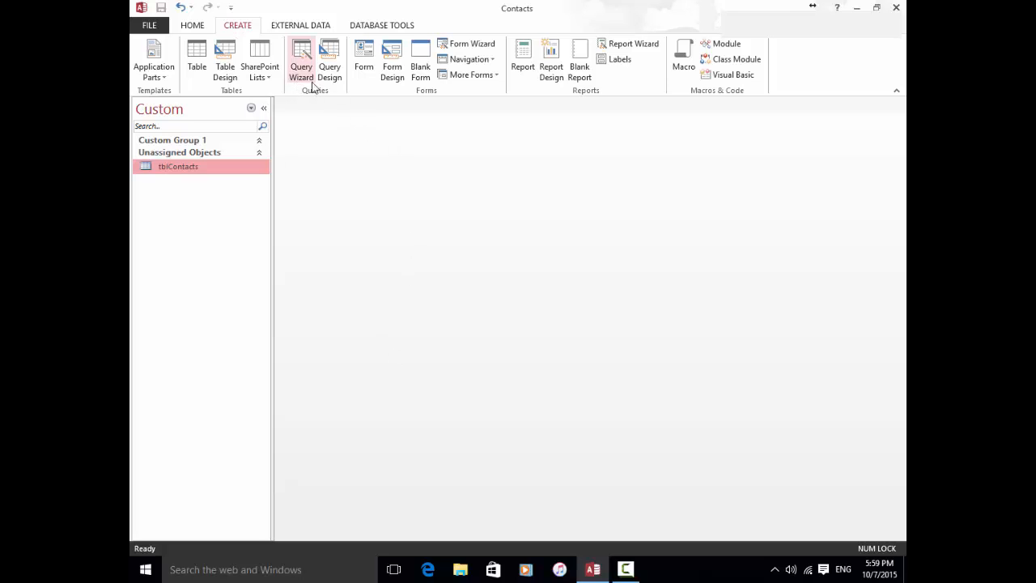
{"action": "left_click", "coordinate": [329, 61]}
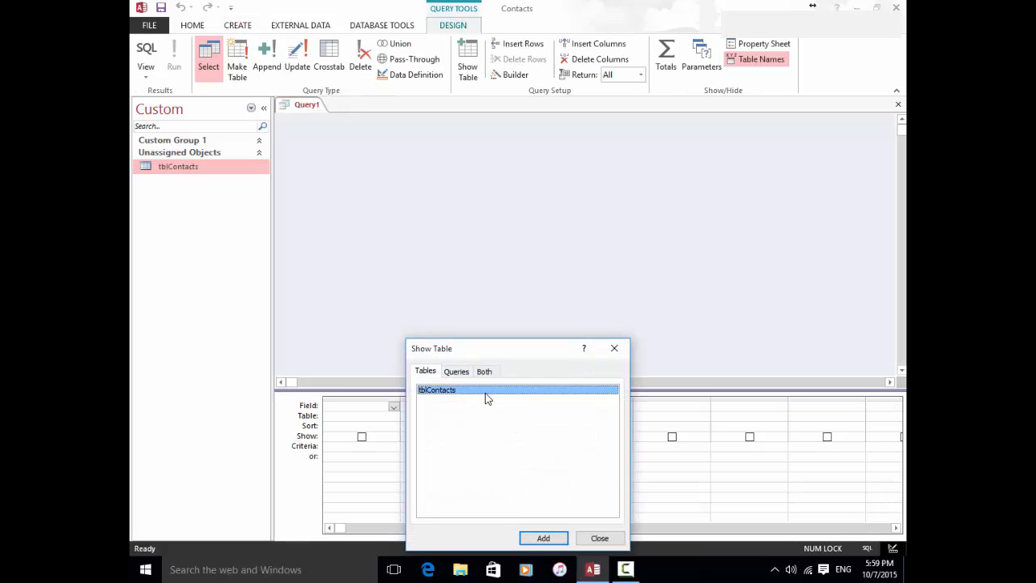
{"action": "left_click_drag", "start_coordinate": [515, 349], "coordinate": [593, 181]}
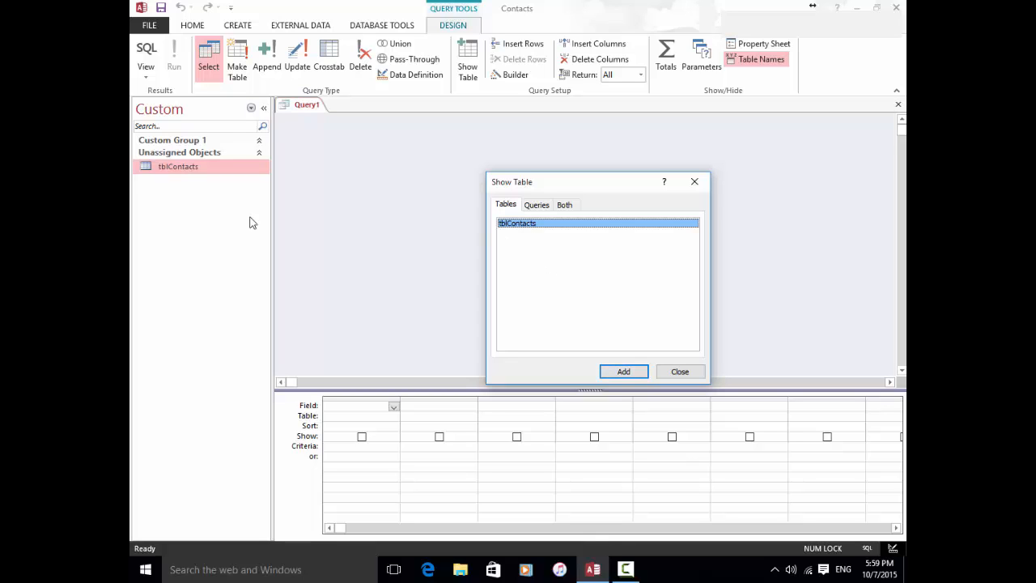
{"action": "left_click", "coordinate": [624, 372]}
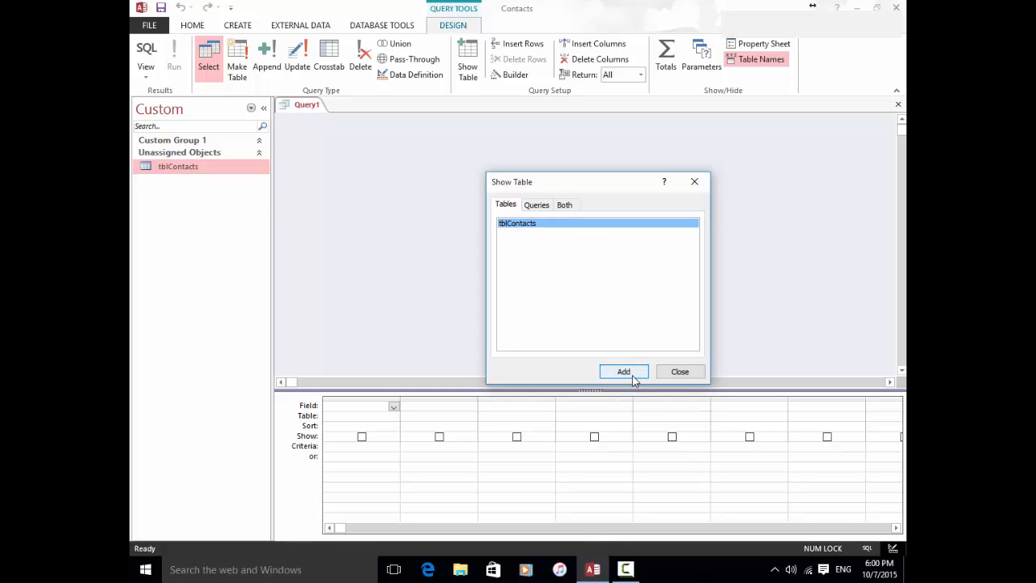
{"action": "left_click", "coordinate": [695, 181]}
{"action": "left_click_drag", "start_coordinate": [401, 216], "coordinate": [409, 299]}
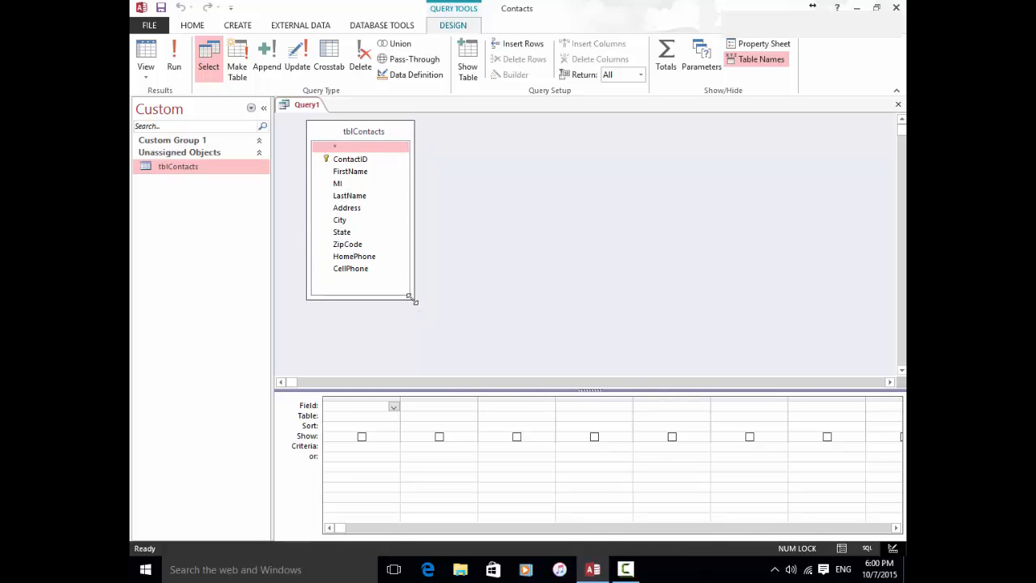
Add FirstName, MI, LastName, Address, City, State, ZipCode, HomePhone and CellPhone from tblContacts to the query grid.
{"action": "double_click", "coordinate": [365, 173]}
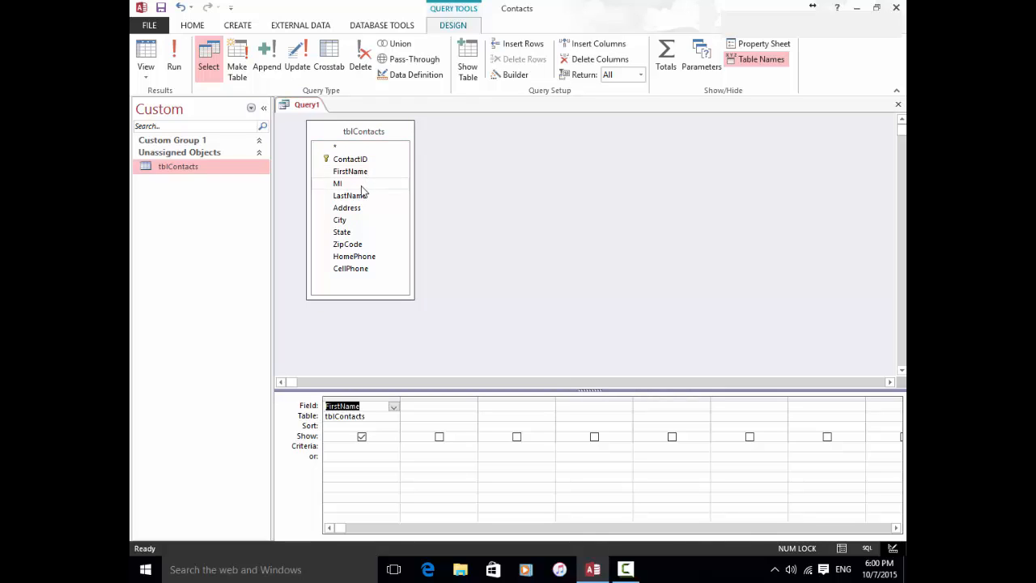
{"action": "double_click", "coordinate": [364, 184]}
{"action": "double_click", "coordinate": [362, 197]}
{"action": "double_click", "coordinate": [360, 209]}
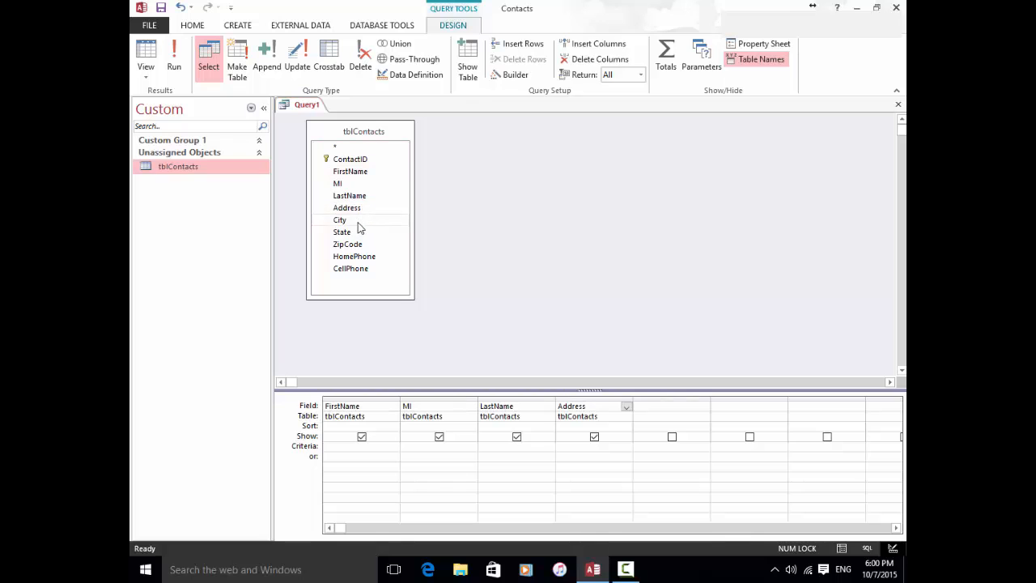
{"action": "double_click", "coordinate": [358, 221]}
{"action": "double_click", "coordinate": [357, 233]}
{"action": "double_click", "coordinate": [358, 244]}
{"action": "double_click", "coordinate": [356, 257]}
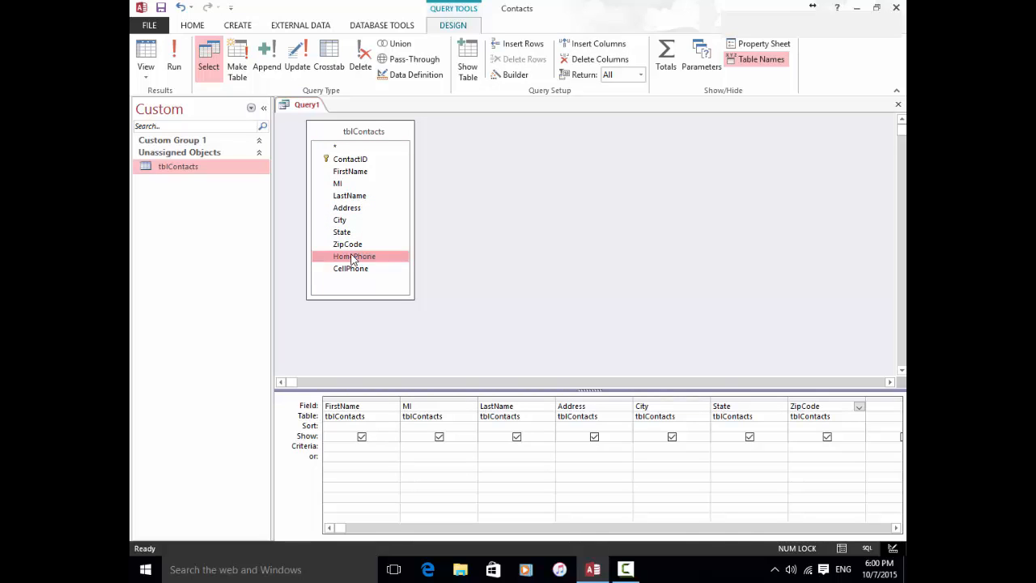
{"action": "double_click", "coordinate": [353, 275]}
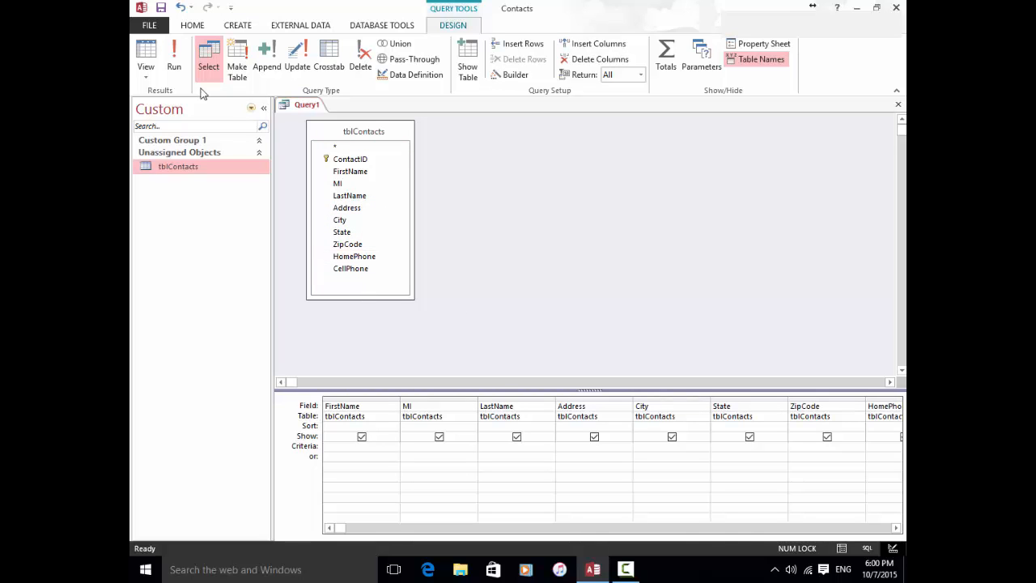
Run the query and save it as qryContacts.
{"action": "left_click", "coordinate": [174, 67]}
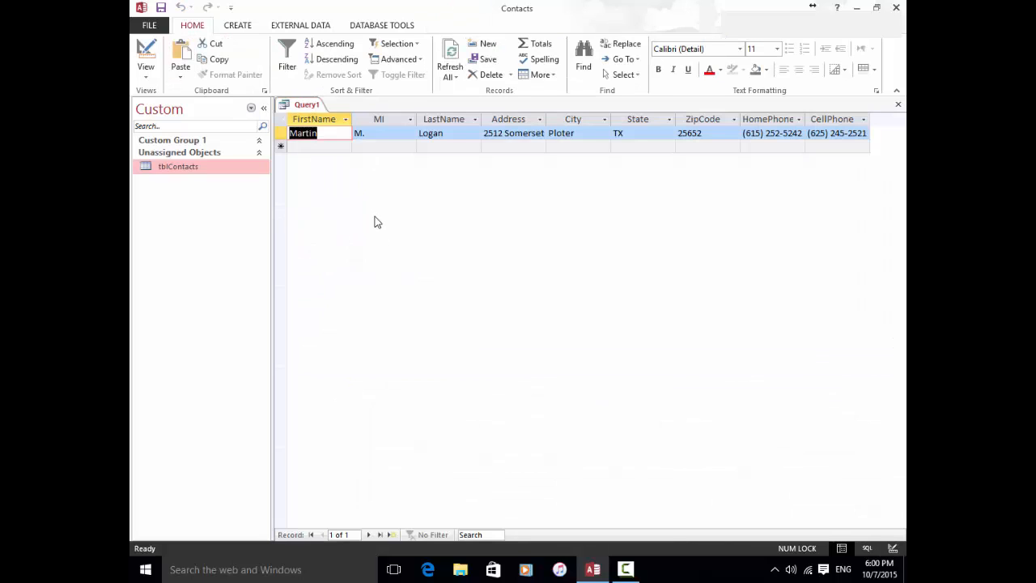
{"action": "left_click", "coordinate": [161, 7]}
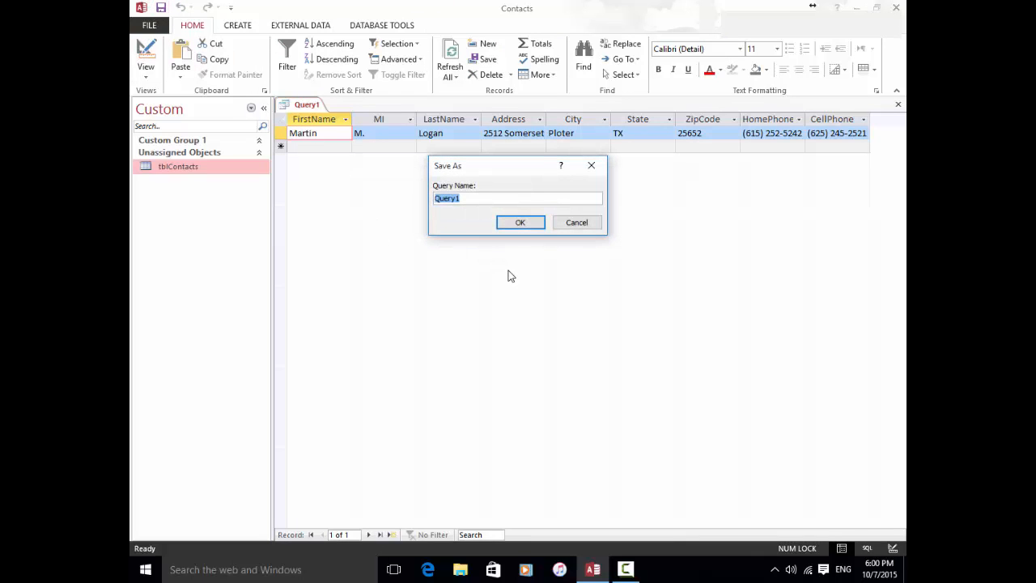
{"action": "type", "text": "qryContacts"}
{"action": "key", "text": "Return"}
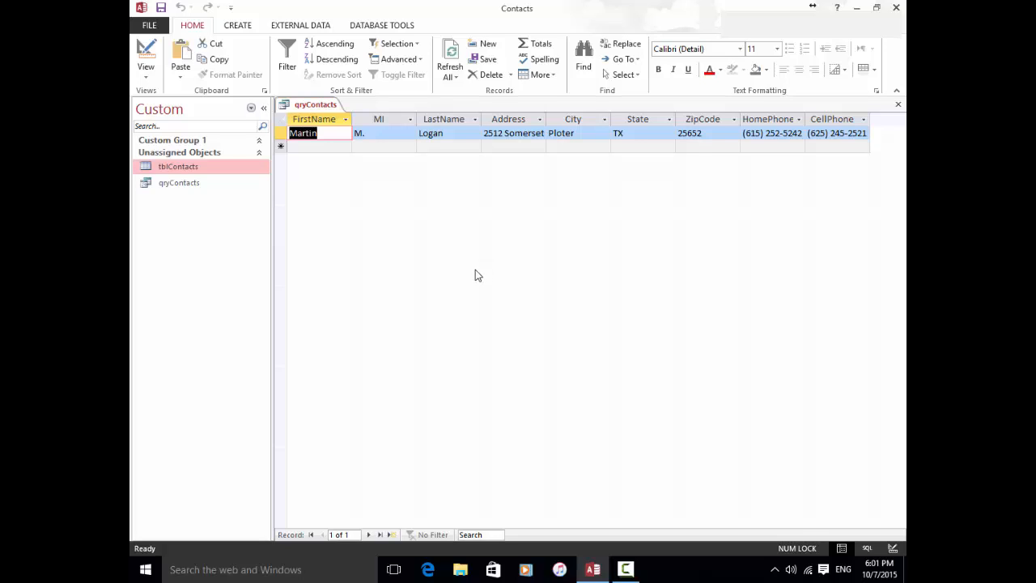
Return to the query design and start a calculated field labelled "Full Name:" in the empty column after CellPhone.
{"action": "left_click", "coordinate": [149, 53]}
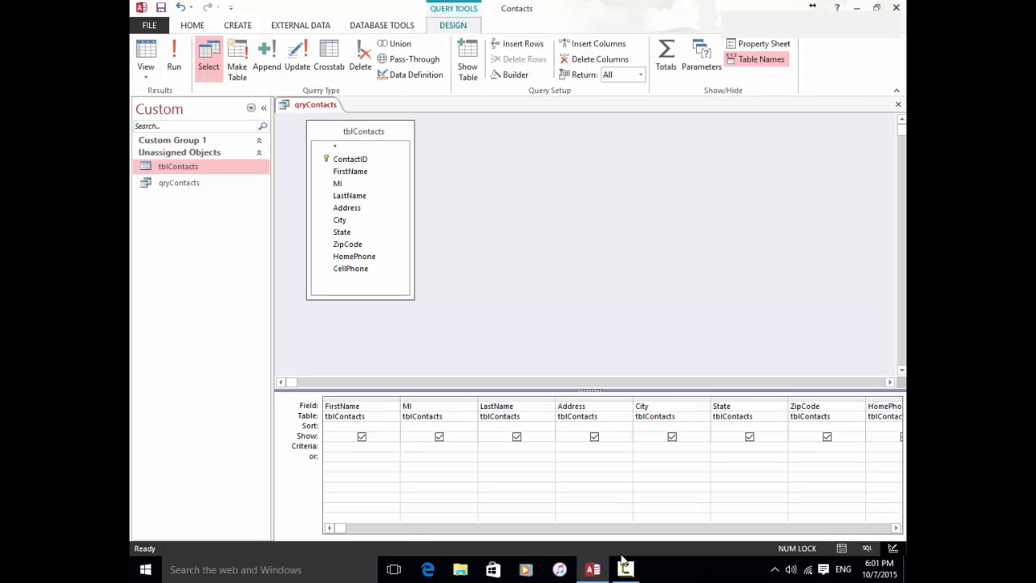
{"action": "left_click", "coordinate": [896, 527]}
{"action": "left_click", "coordinate": [897, 527]}
{"action": "left_click", "coordinate": [896, 527]}
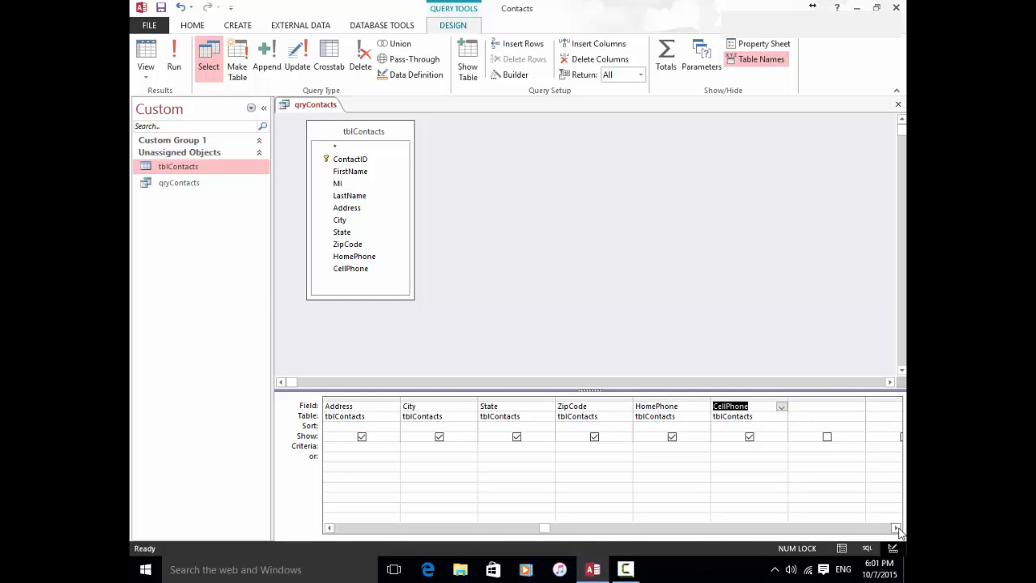
{"action": "left_click", "coordinate": [896, 527]}
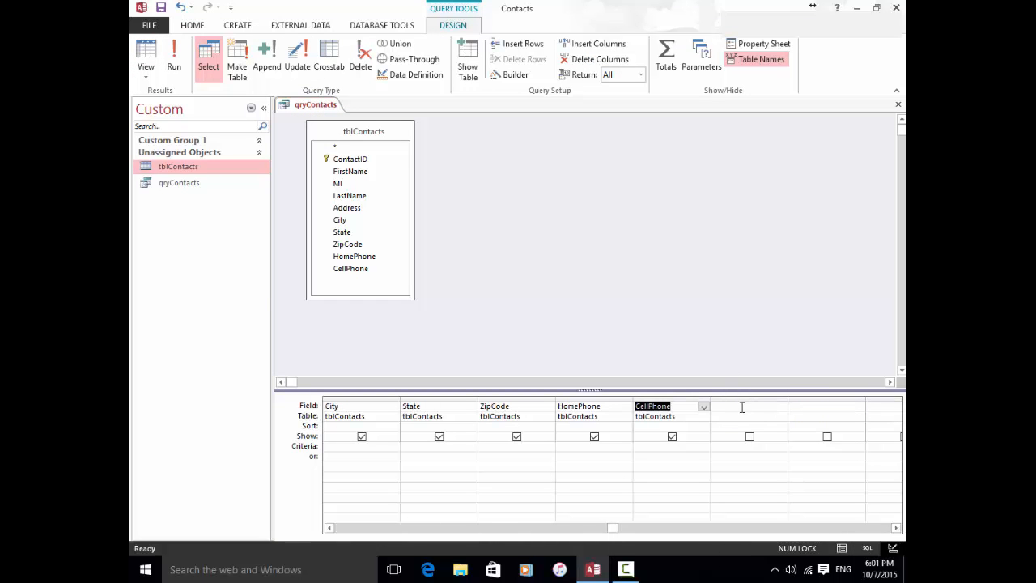
{"action": "left_click", "coordinate": [770, 408]}
{"action": "type", "text": "Full Name"}
{"action": "type", "text": ":"}
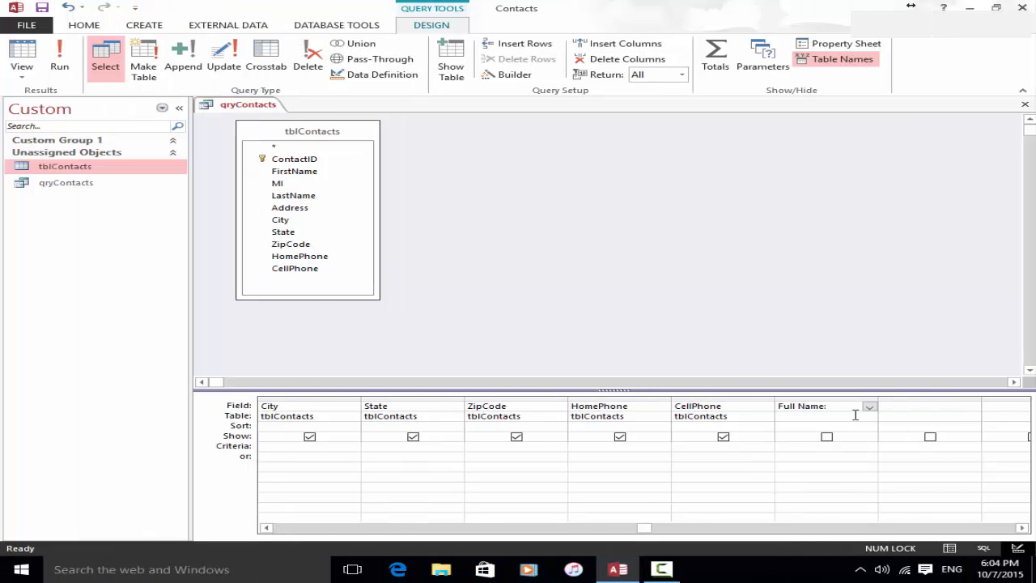
Open the Expression Builder for the Full Name field and insert [FirstName] after the label.
{"action": "right_click", "coordinate": [766, 410]}
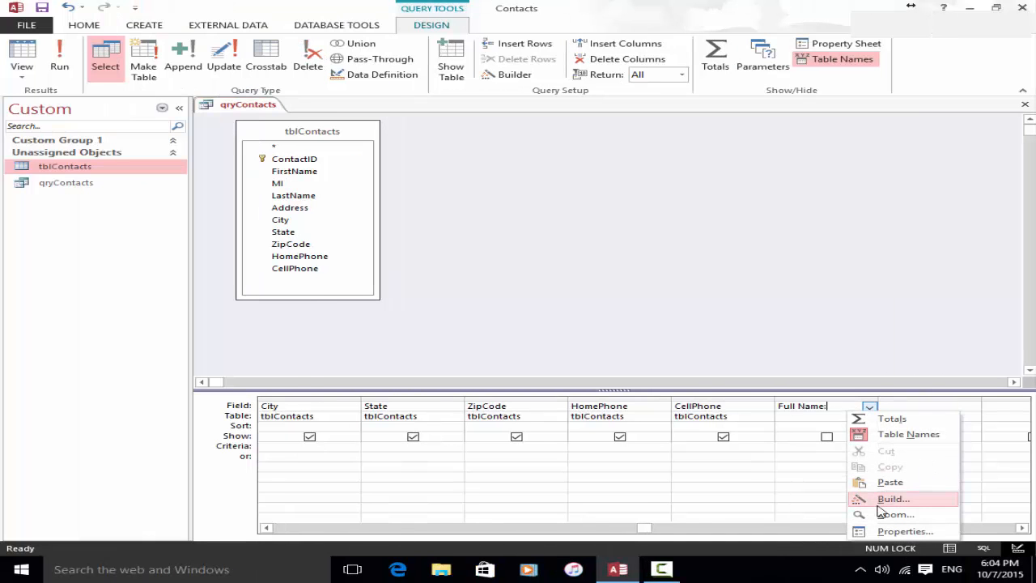
{"action": "left_click", "coordinate": [882, 500]}
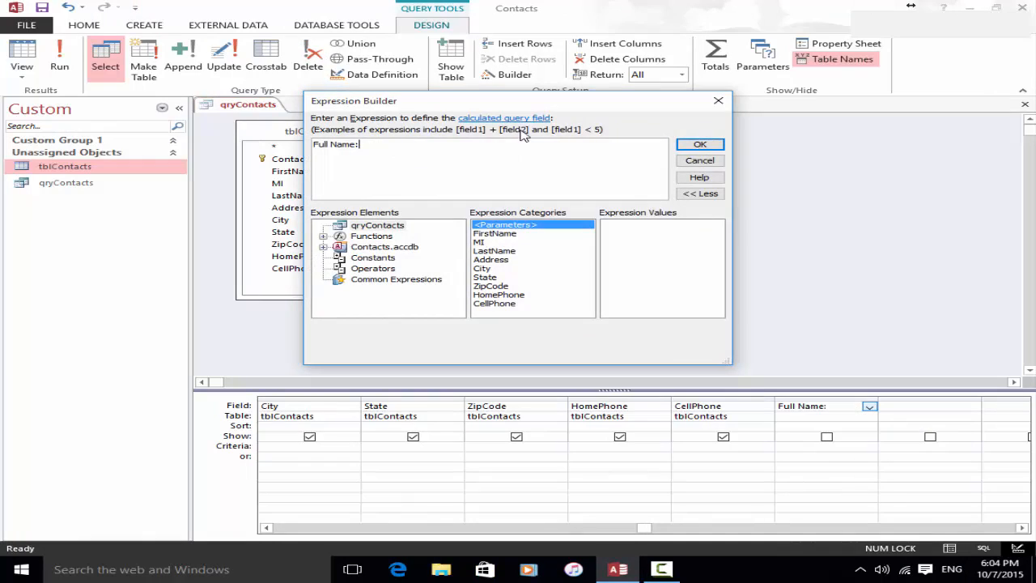
{"action": "left_click_drag", "start_coordinate": [526, 110], "coordinate": [638, 119]}
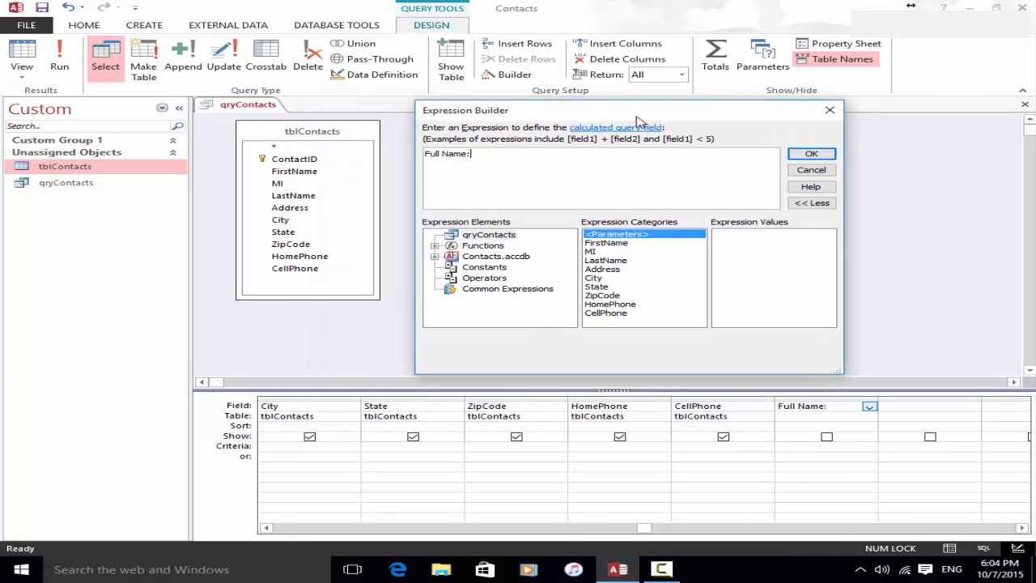
{"action": "type", "text": "first"}
{"action": "key", "text": "BackSpace"}
{"action": "key", "text": "BackSpace"}
{"action": "key", "text": "BackSpace"}
{"action": "key", "text": "BackSpace"}
{"action": "key", "text": "BackSpace"}
{"action": "type", "text": "first"}
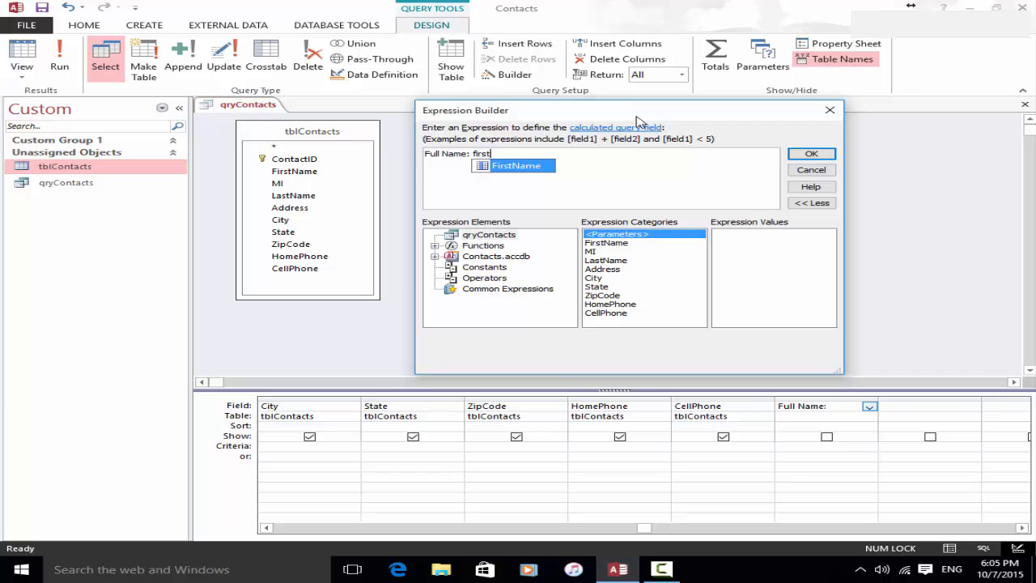
{"action": "key", "text": "Tab"}
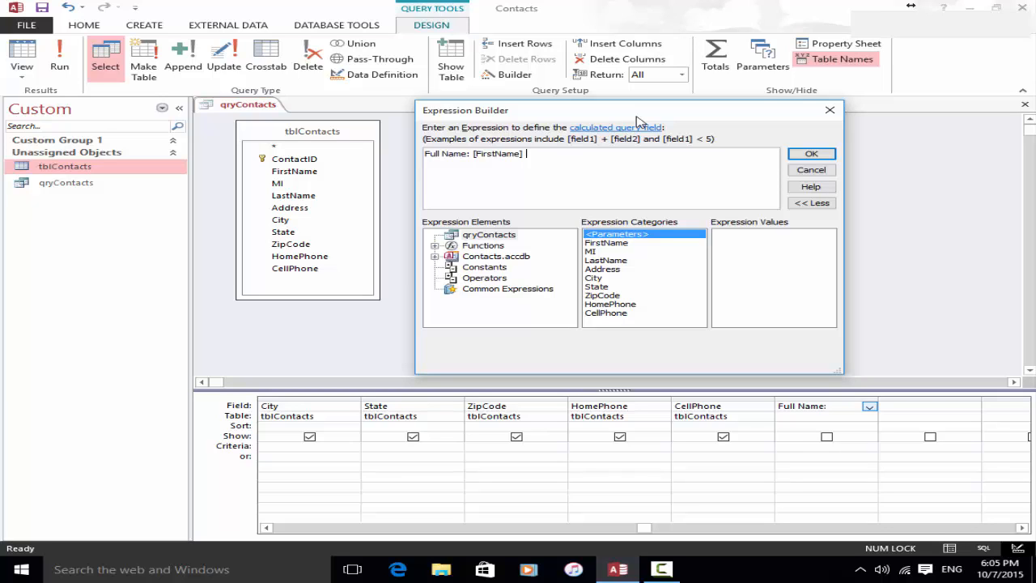
Append & " " & [MI] to the Full Name expression.
{"action": "type", "text": "&"}
{"action": "type", "text": "\""}
{"action": "type", "text": "&"}
{"action": "type", "text": "mi"}
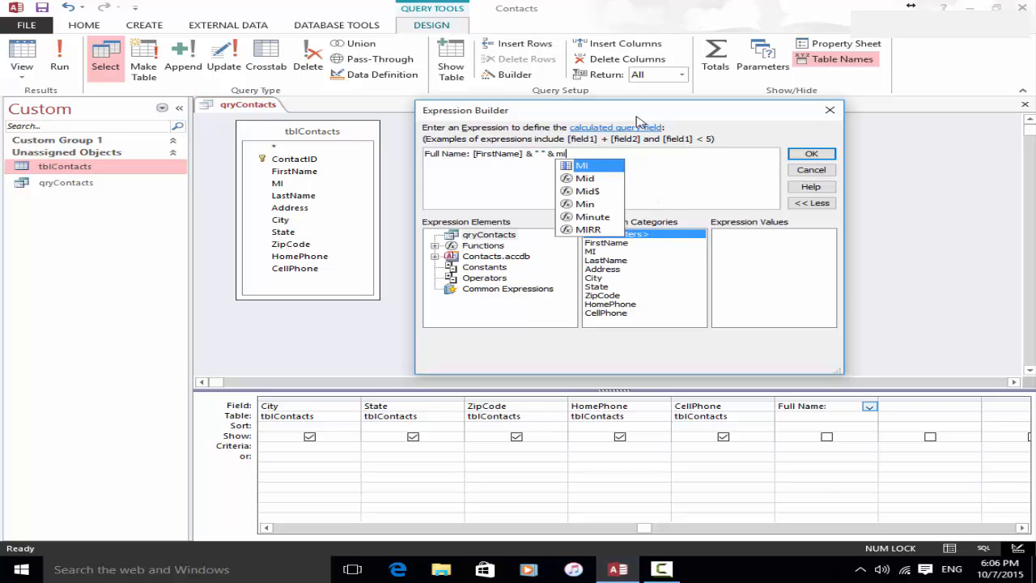
{"action": "key", "text": "Tab"}
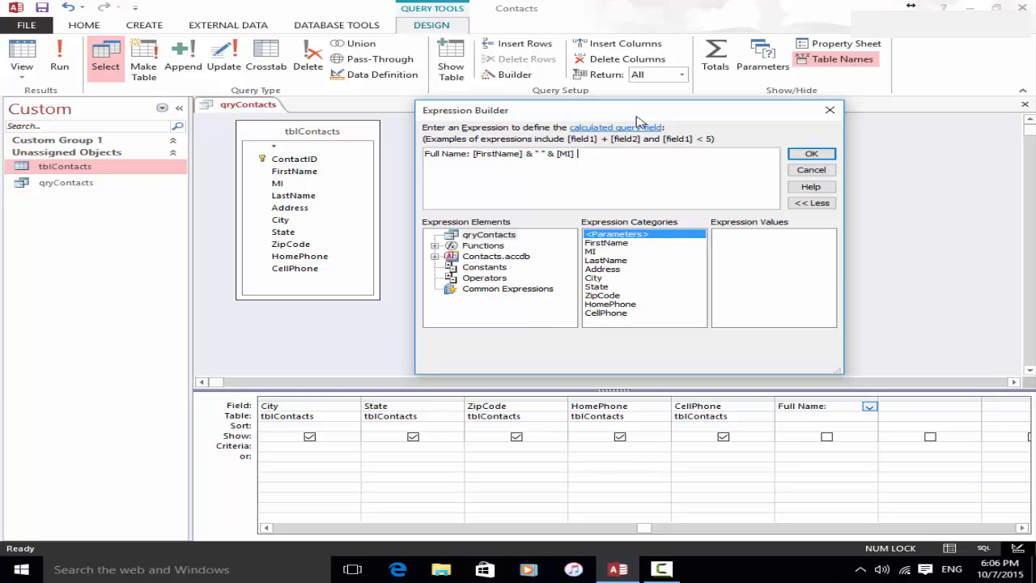
Append & " " & [LastName] to the Full Name expression and accept it into the query grid.
{"action": "type", "text": "&"}
{"action": "type", "text": "&"}
{"action": "type", "text": "[LastName]"}
{"action": "left_click", "coordinate": [812, 153]}
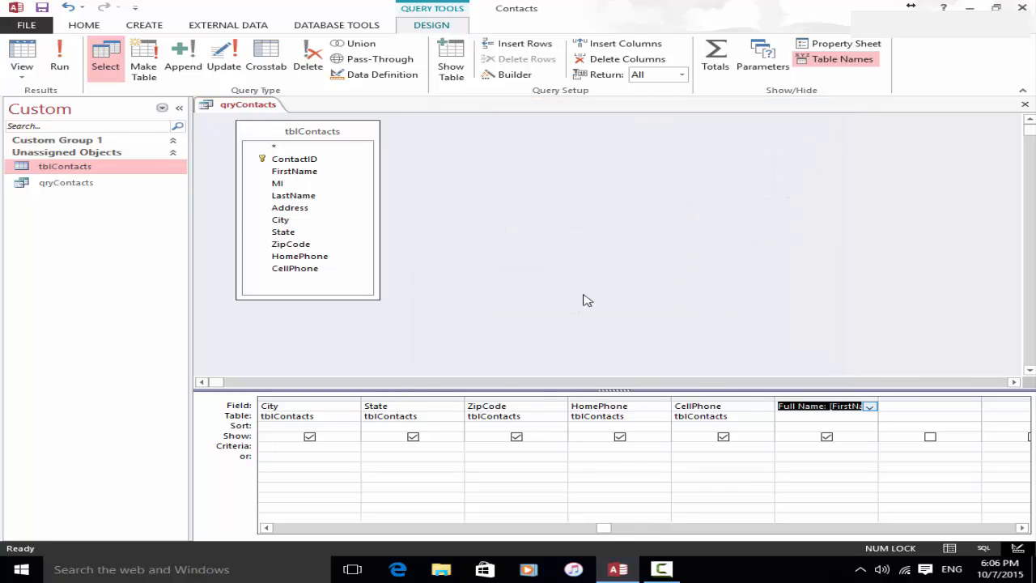
Run the query and widen the Full Name column to fit the whole name.
{"action": "left_click", "coordinate": [62, 68]}
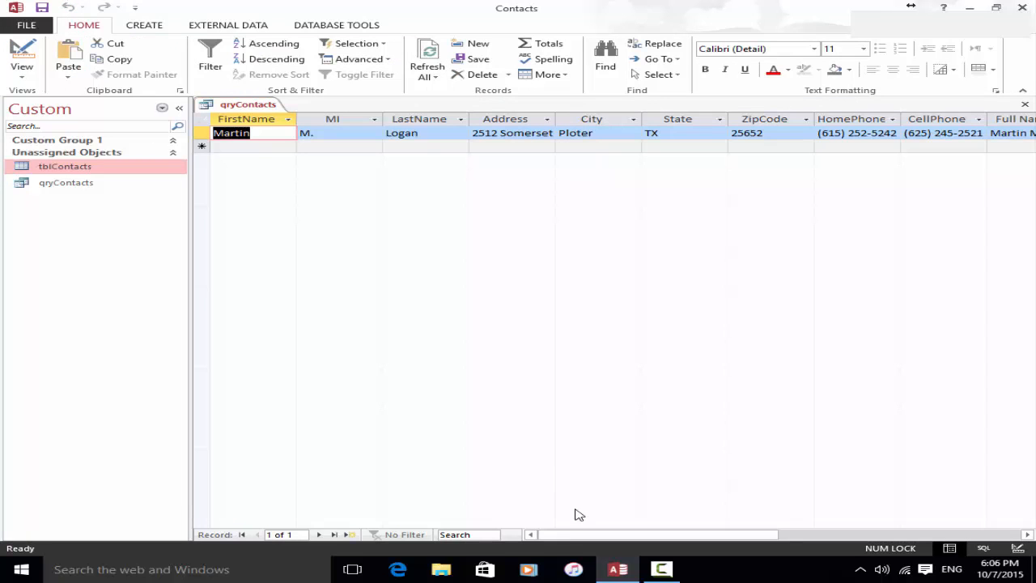
{"action": "left_click_drag", "start_coordinate": [574, 536], "coordinate": [705, 486]}
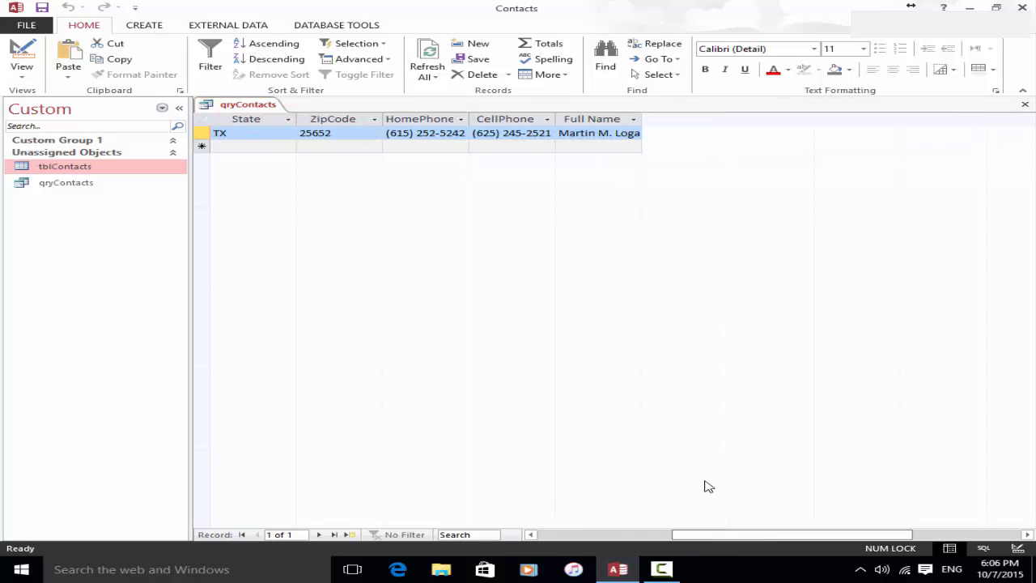
{"action": "left_click", "coordinate": [635, 121]}
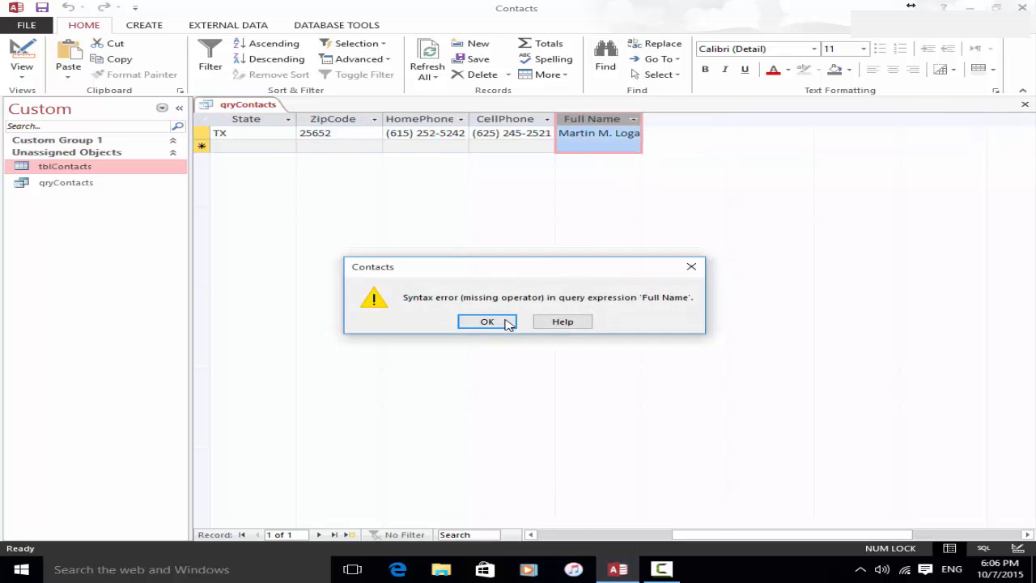
{"action": "left_click", "coordinate": [487, 321]}
{"action": "left_click", "coordinate": [710, 151]}
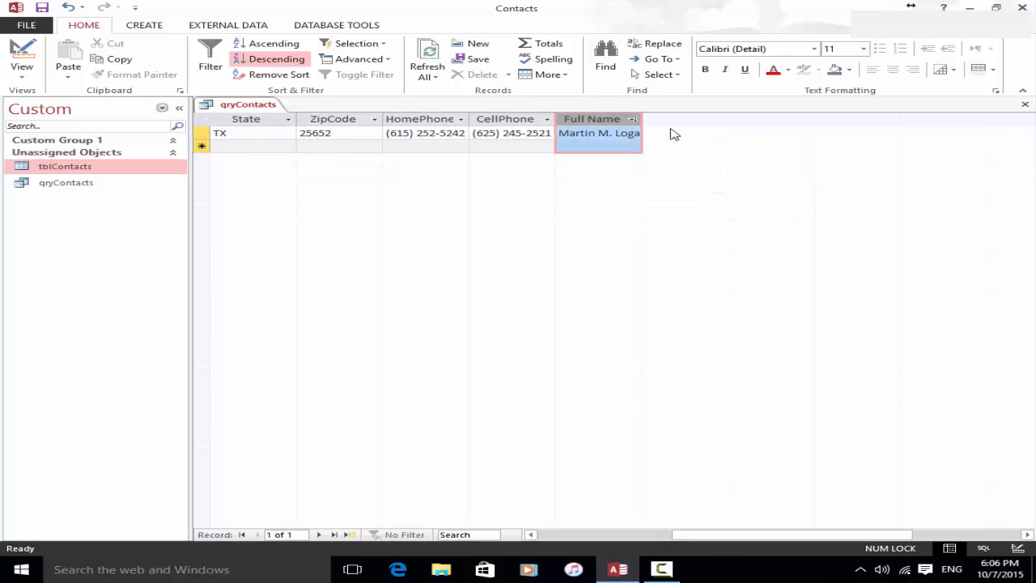
{"action": "left_click_drag", "start_coordinate": [643, 119], "coordinate": [667, 123]}
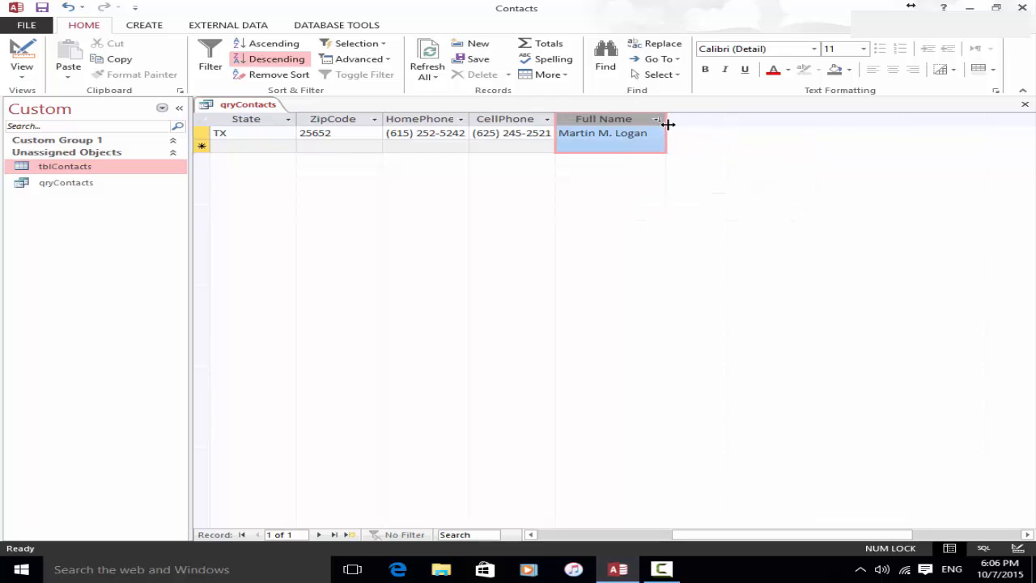
Examine the parts and spaces of the combined Full Name value, comparing it with the separate name columns.
{"action": "left_click", "coordinate": [597, 133]}
{"action": "left_click_drag", "start_coordinate": [597, 134], "coordinate": [552, 133]}
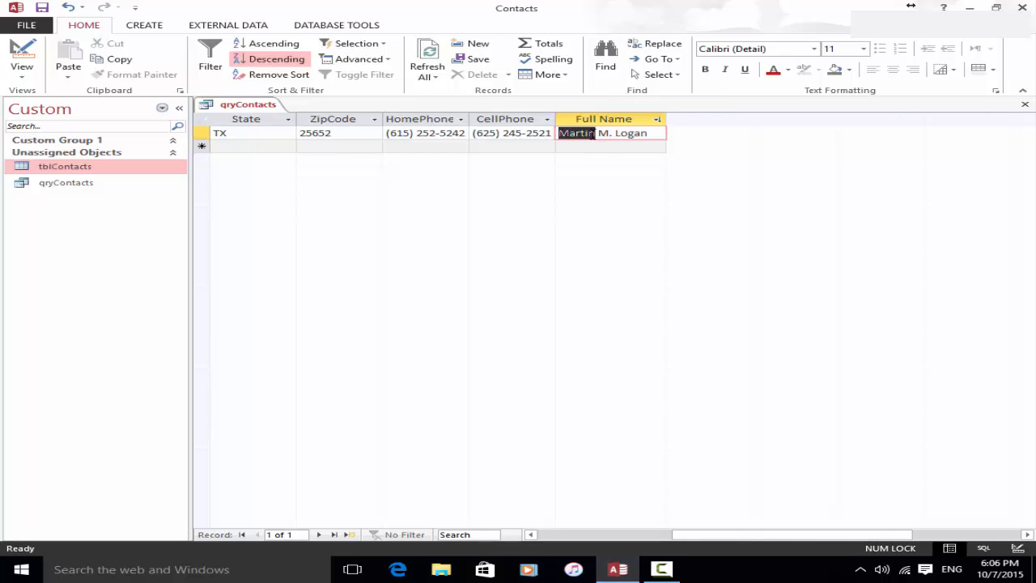
{"action": "left_click", "coordinate": [597, 134]}
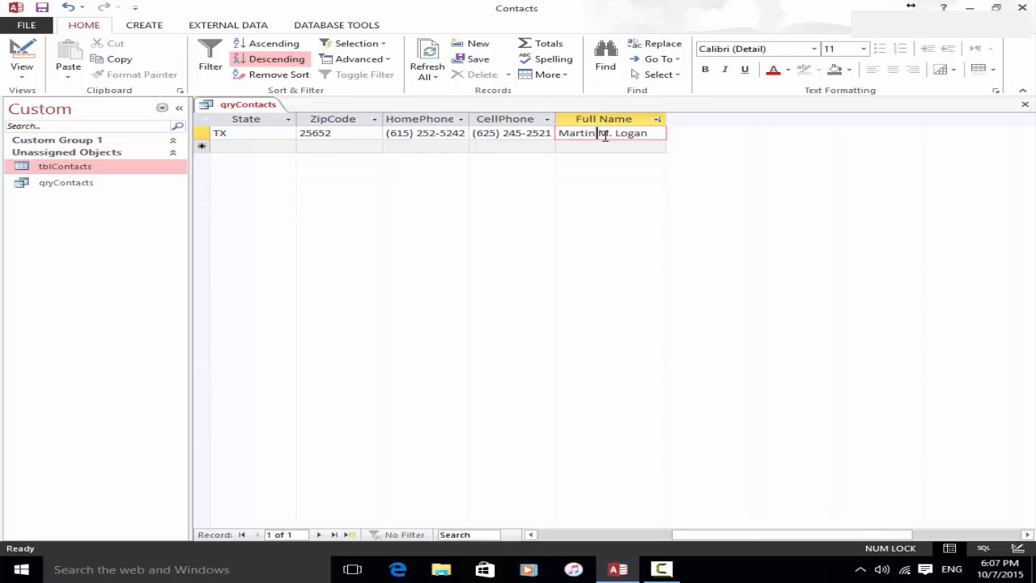
{"action": "left_click_drag", "start_coordinate": [598, 134], "coordinate": [615, 136]}
{"action": "left_click", "coordinate": [612, 134]}
{"action": "left_click", "coordinate": [635, 120]}
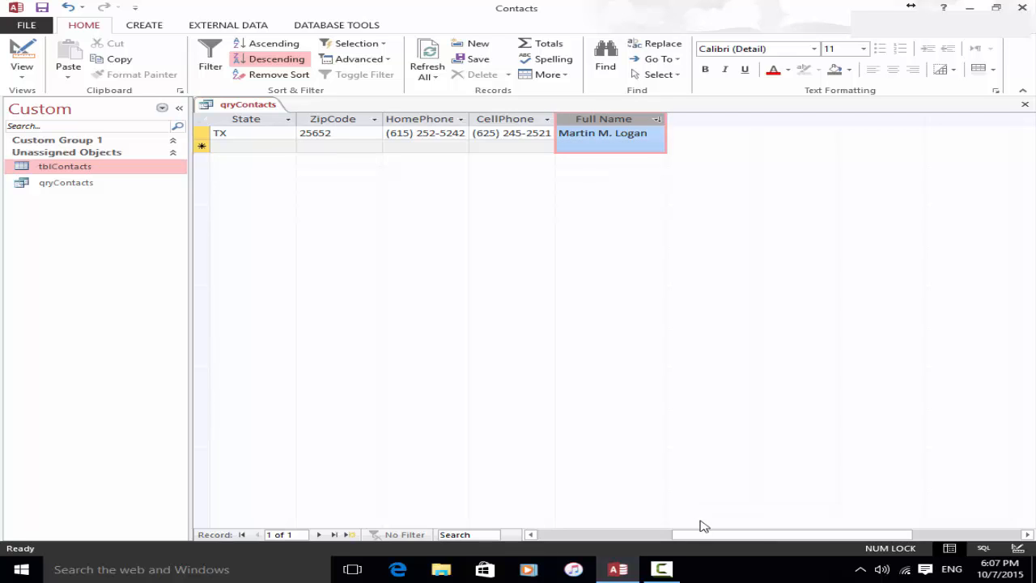
{"action": "left_click_drag", "start_coordinate": [704, 534], "coordinate": [519, 504]}
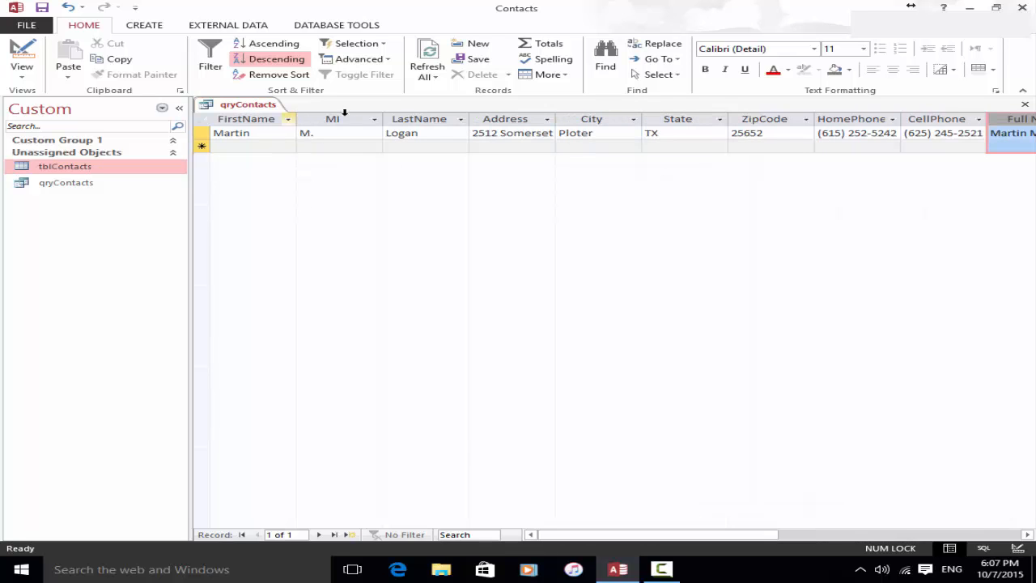
Return the query to design view and remove the FirstName, MI and LastName columns from the grid.
{"action": "left_click", "coordinate": [22, 53]}
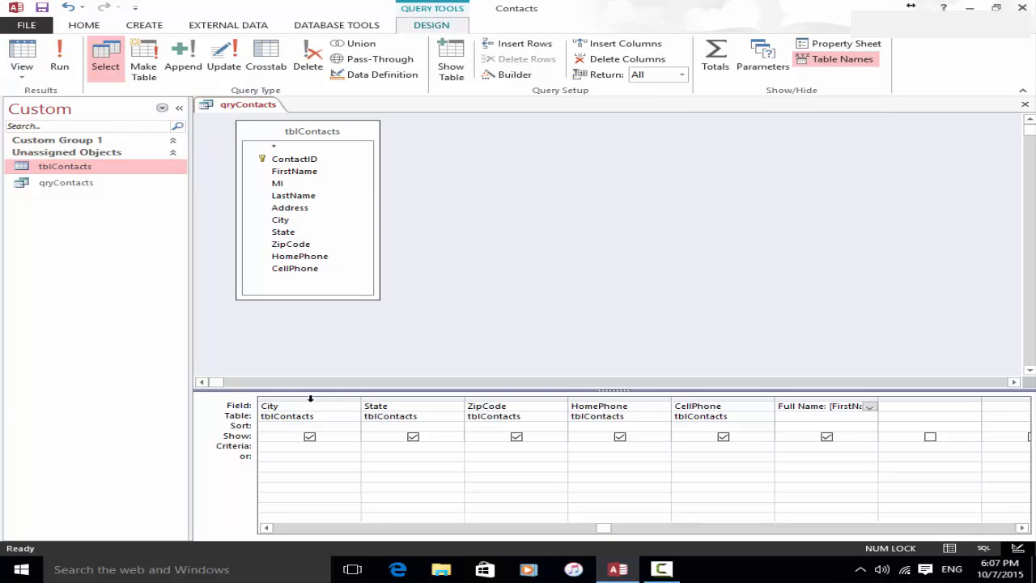
{"action": "left_click_drag", "start_coordinate": [310, 398], "coordinate": [407, 397]}
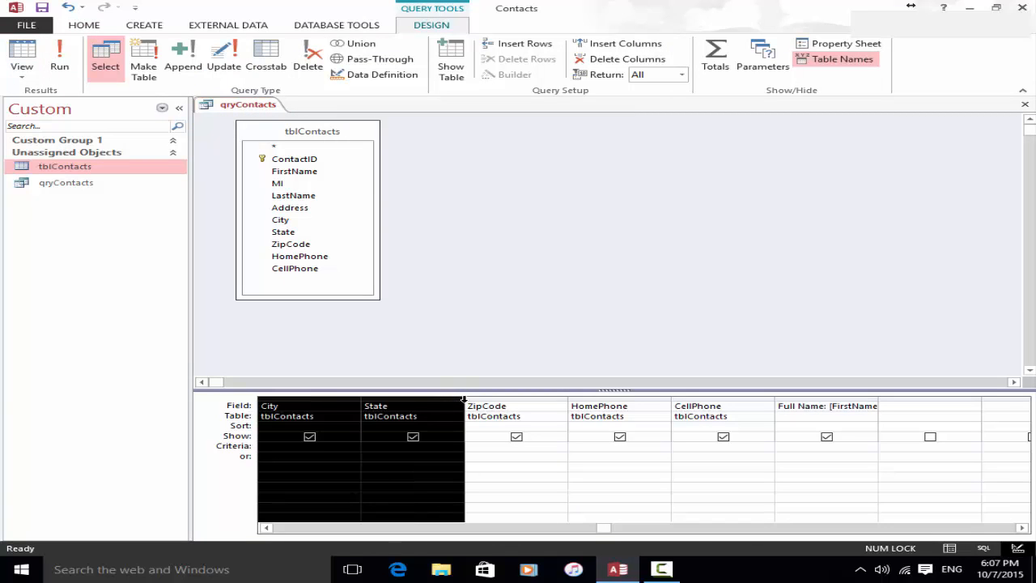
{"action": "left_click_drag", "start_coordinate": [612, 529], "coordinate": [306, 532]}
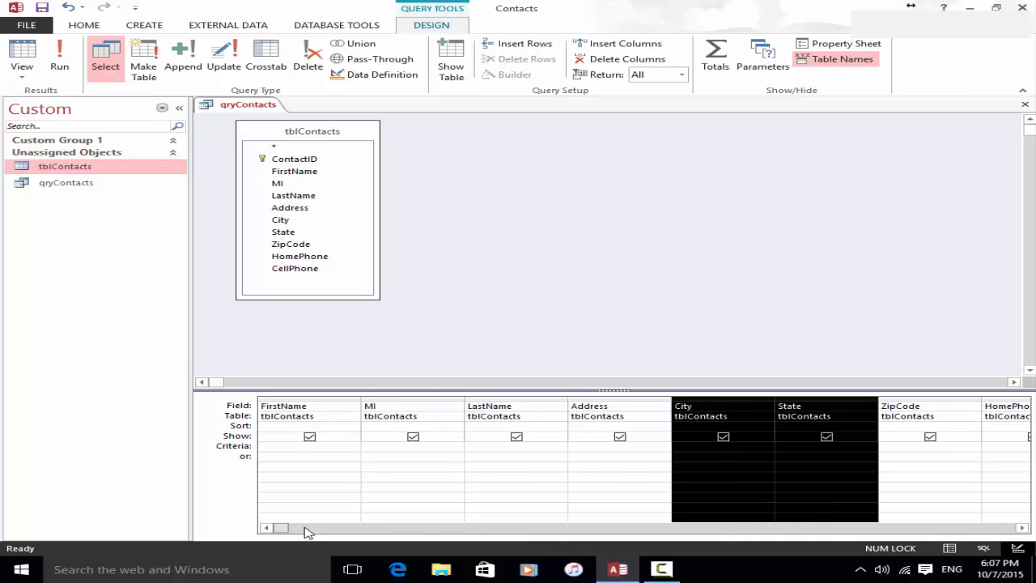
{"action": "left_click_drag", "start_coordinate": [308, 398], "coordinate": [477, 393]}
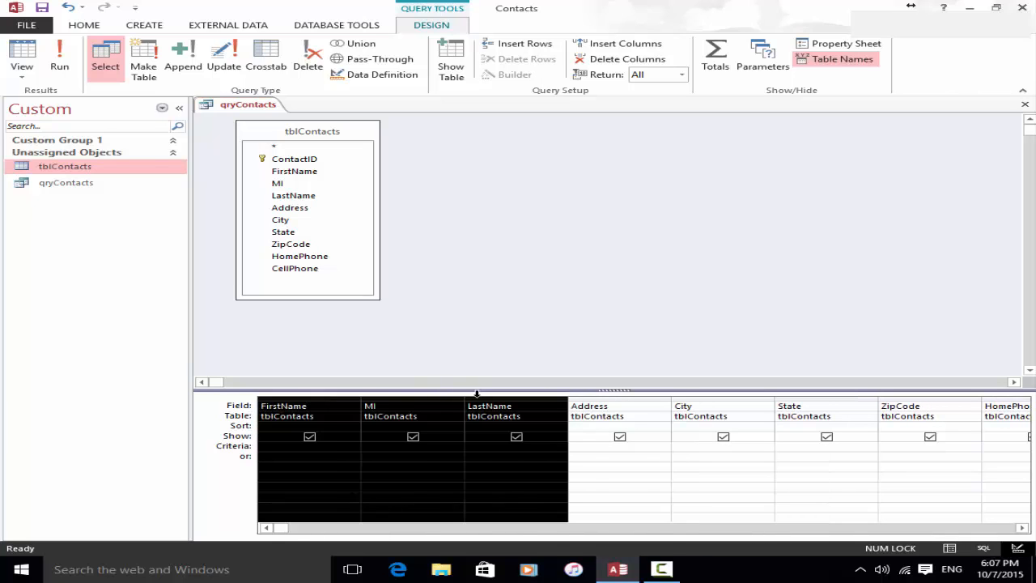
{"action": "key", "text": "Delete"}
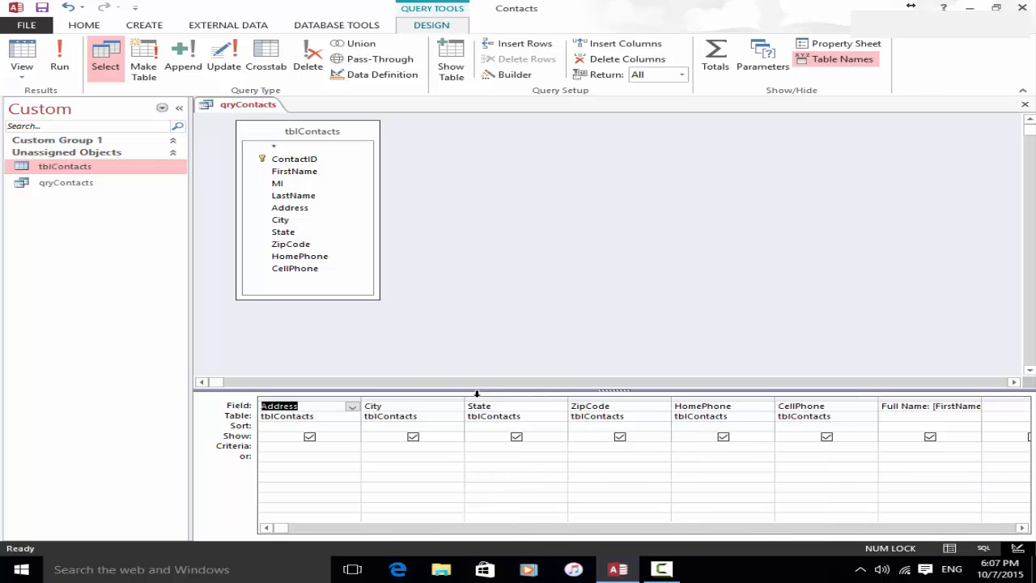
Move the Full Name column ahead of Address as the query's first field and run the query.
{"action": "left_click", "coordinate": [955, 404]}
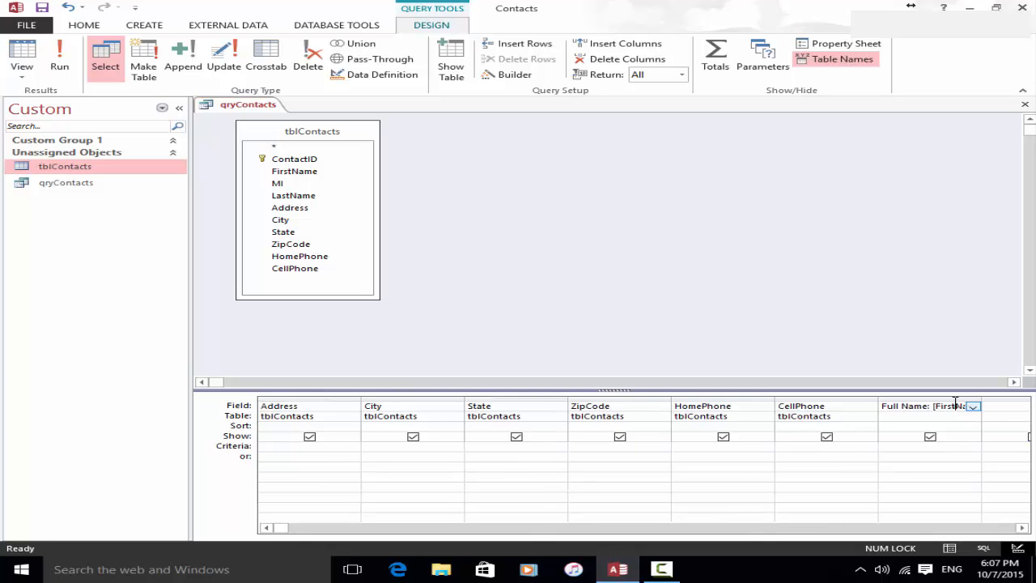
{"action": "left_click", "coordinate": [953, 397]}
{"action": "left_click_drag", "start_coordinate": [953, 397], "coordinate": [318, 415]}
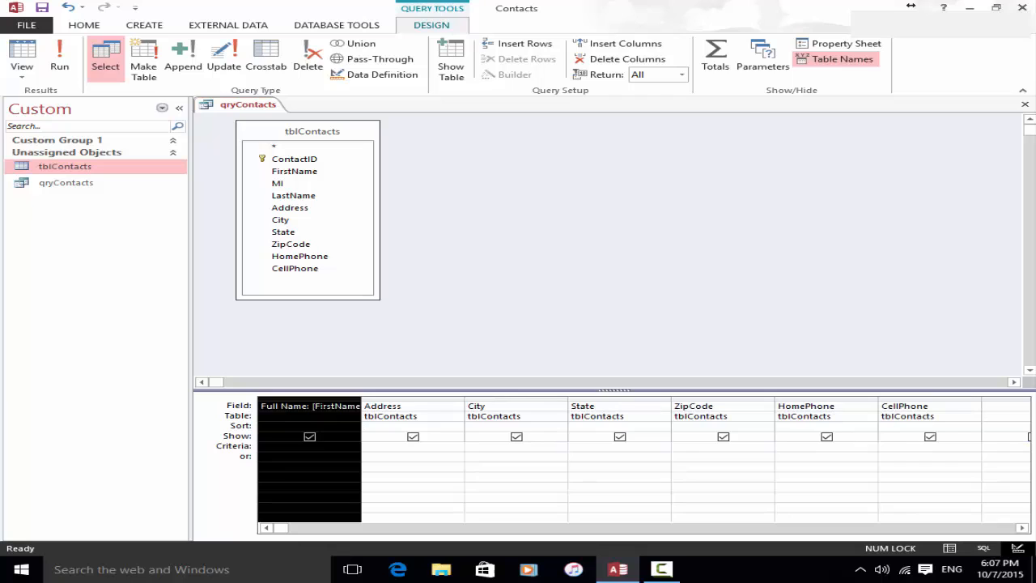
{"action": "left_click", "coordinate": [59, 61]}
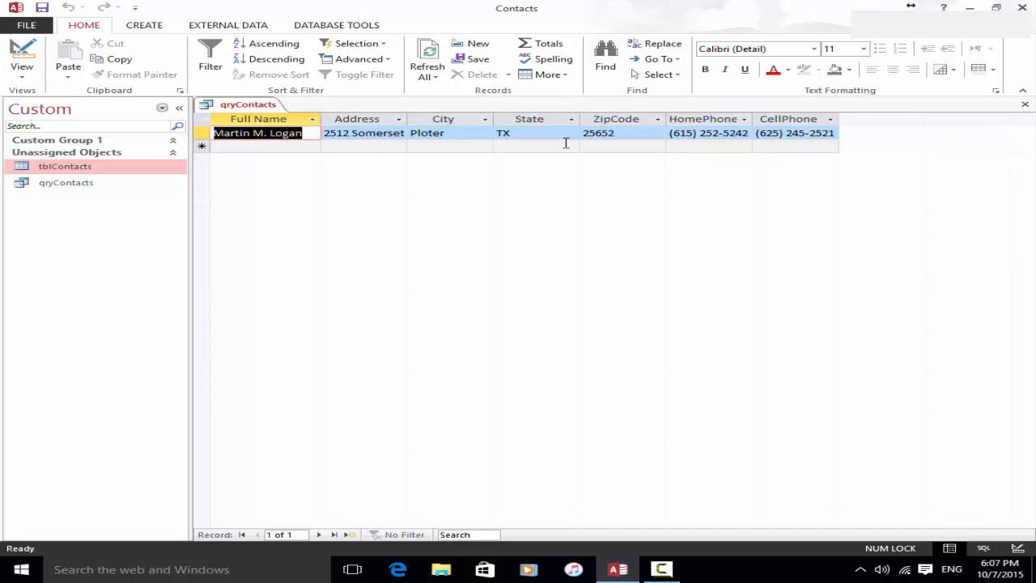
Return to design view and remove the Address, City, State and ZipCode columns from the query grid.
{"action": "left_click", "coordinate": [22, 56]}
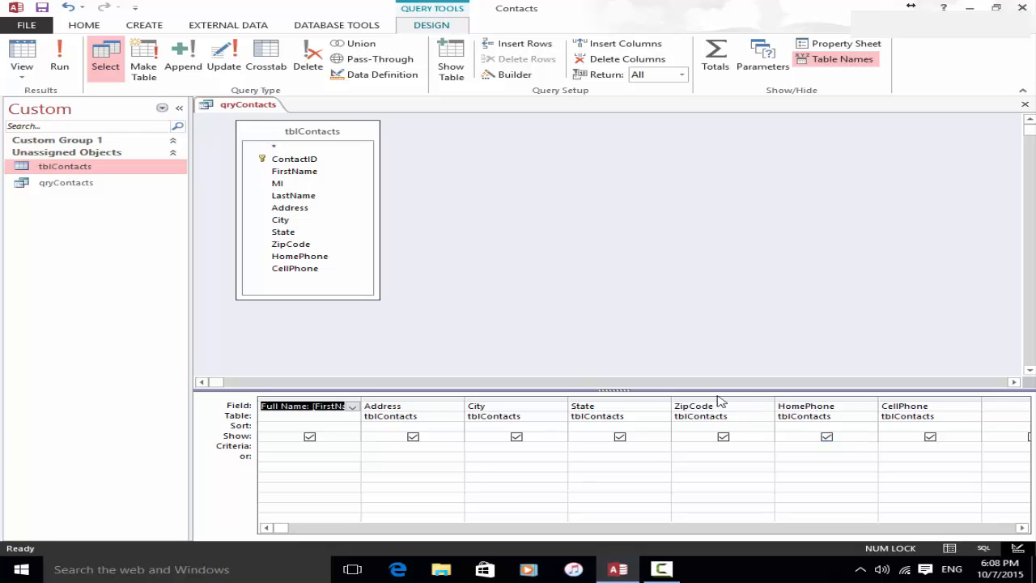
{"action": "left_click_drag", "start_coordinate": [688, 398], "coordinate": [433, 410]}
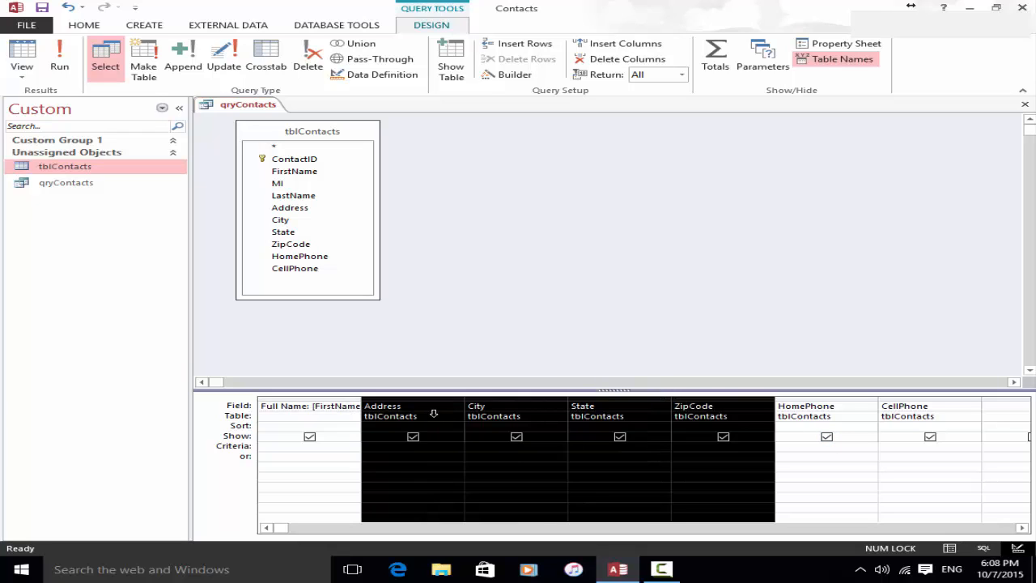
{"action": "right_click", "coordinate": [510, 416]}
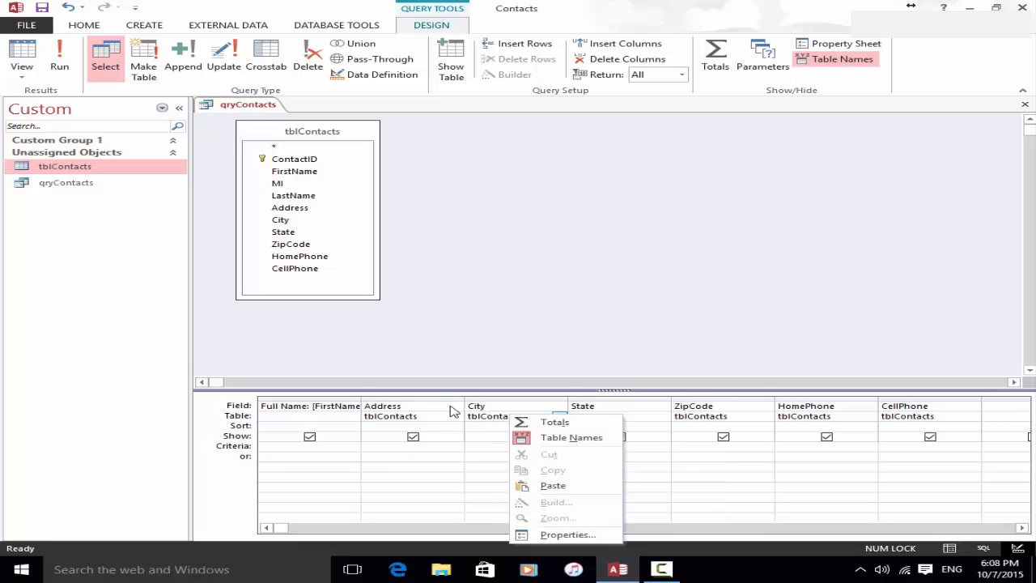
{"action": "left_click", "coordinate": [441, 398]}
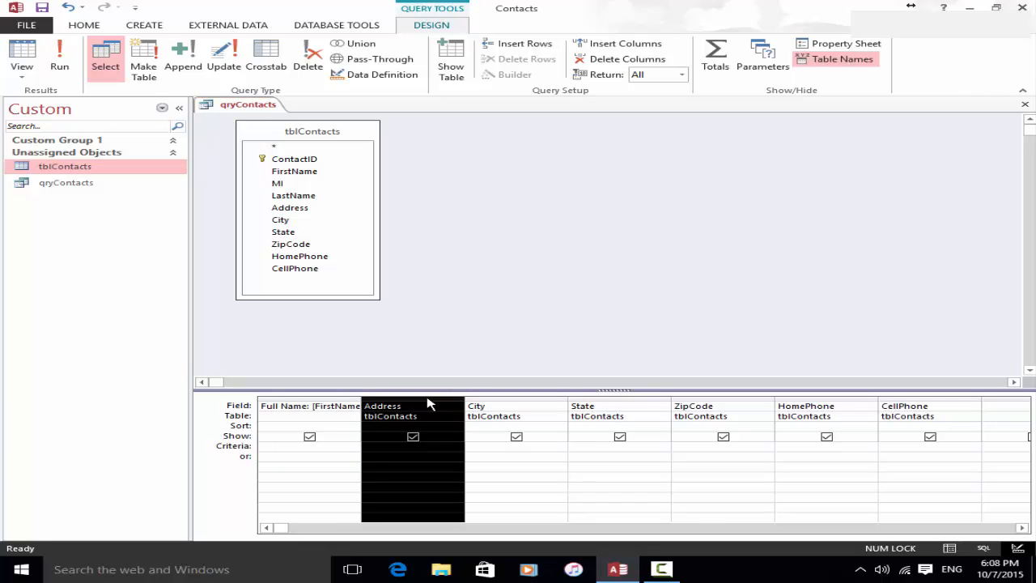
{"action": "left_click_drag", "start_coordinate": [476, 398], "coordinate": [743, 398]}
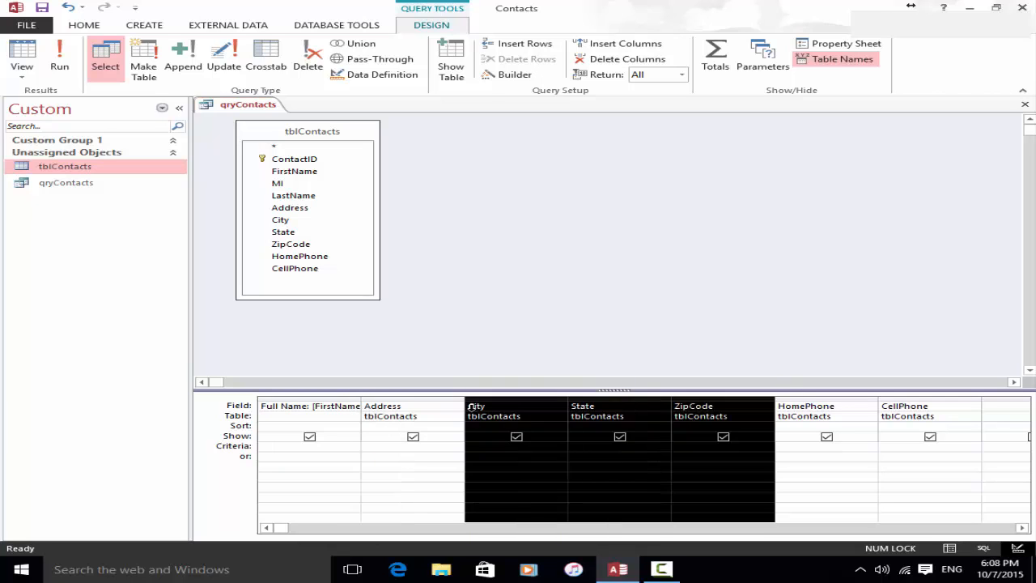
{"action": "left_click", "coordinate": [440, 408], "text": "shift"}
{"action": "key", "text": "Delete"}
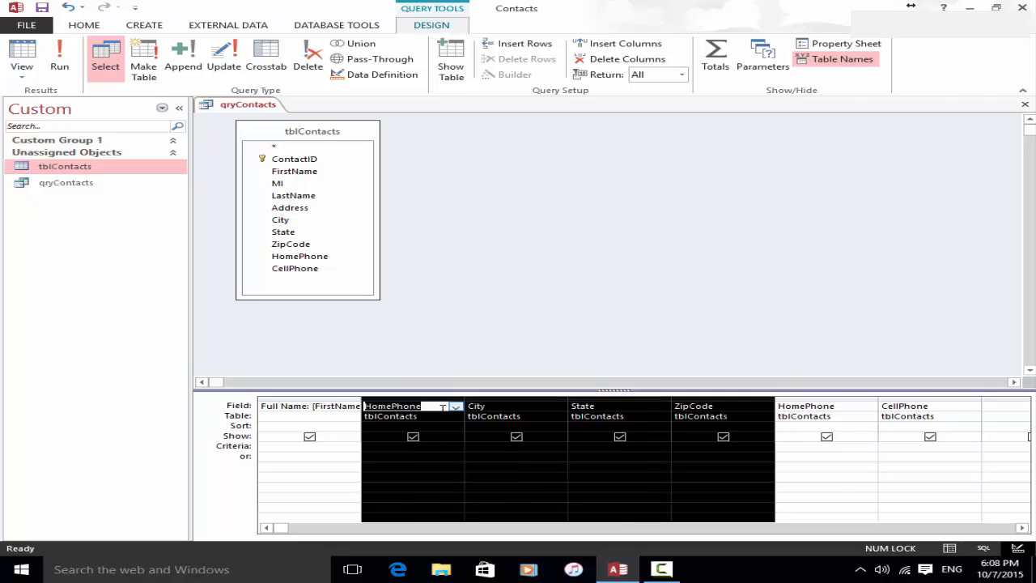
{"action": "left_click", "coordinate": [451, 467]}
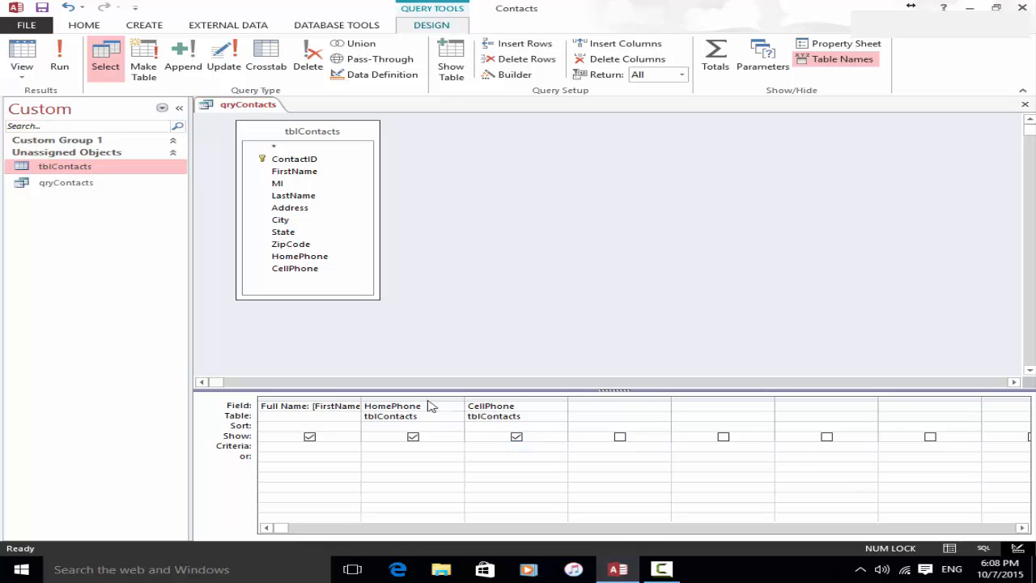
Add a second calculated field, Full Name: FirstName, in the first empty grid column after CellPhone.
{"action": "left_click", "coordinate": [604, 400]}
{"action": "left_click", "coordinate": [604, 406]}
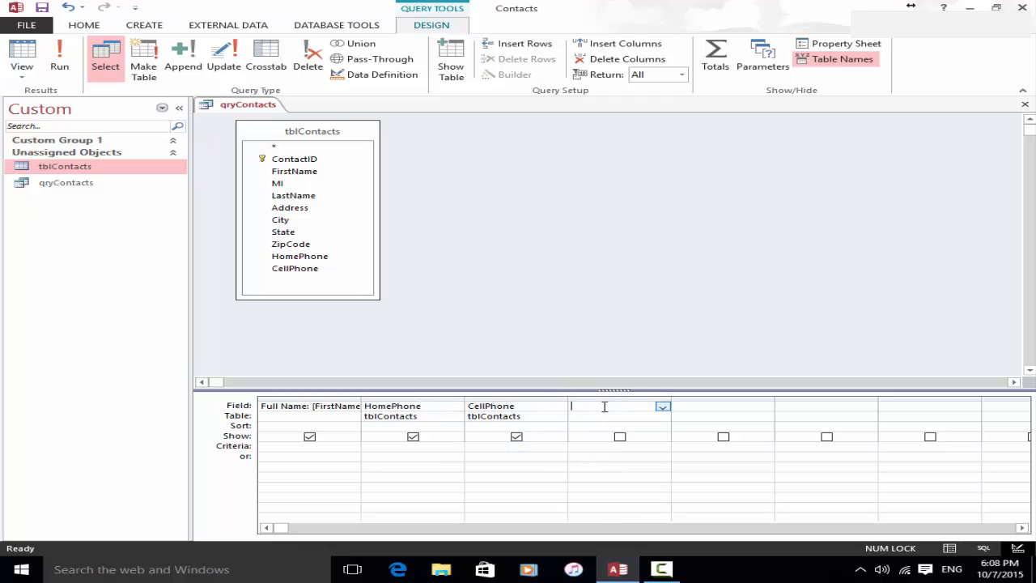
{"action": "type", "text": "Full Address"}
{"action": "key", "text": "BackSpace"}
{"action": "key", "text": "BackSpace"}
{"action": "key", "text": "BackSpace"}
{"action": "key", "text": "BackSpace"}
{"action": "key", "text": "BackSpace"}
{"action": "key", "text": "BackSpace"}
{"action": "key", "text": "BackSpace"}
{"action": "key", "text": "BackSpace"}
{"action": "key", "text": "BackSpace"}
{"action": "type", "text": "Fu"}
{"action": "key", "text": "BackSpace"}
{"action": "key", "text": "BackSpace"}
{"action": "type", "text": "Name: Firs"}
{"action": "key", "text": "BackSpace"}
{"action": "key", "text": "BackSpace"}
{"action": "key", "text": "BackSpace"}
{"action": "key", "text": "BackSpace"}
{"action": "type", "text": "FrrstName"}
{"action": "key", "text": "Tab"}
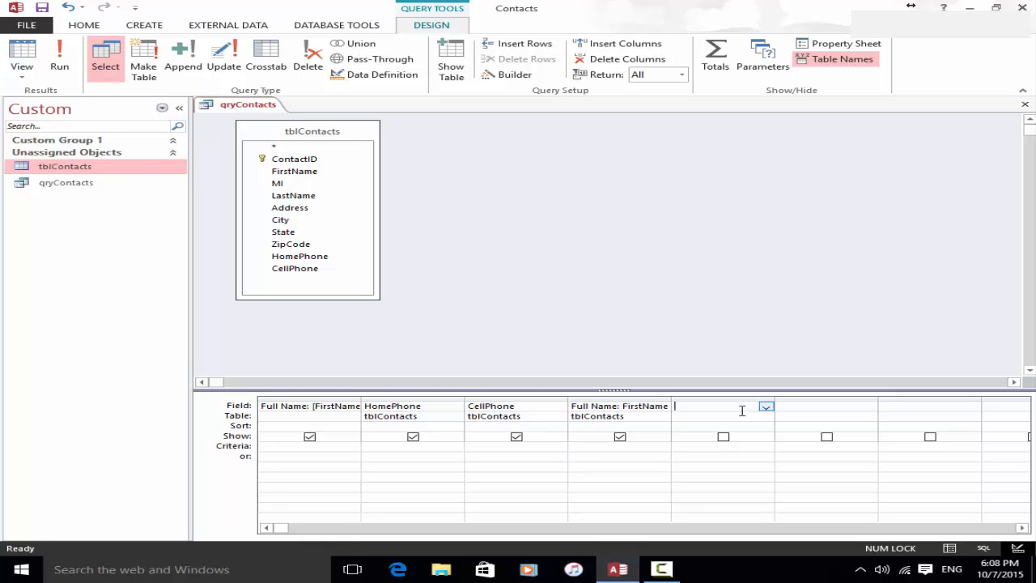
Try to run the query with two fields named Full Name and dismiss the message.
{"action": "left_click", "coordinate": [588, 471]}
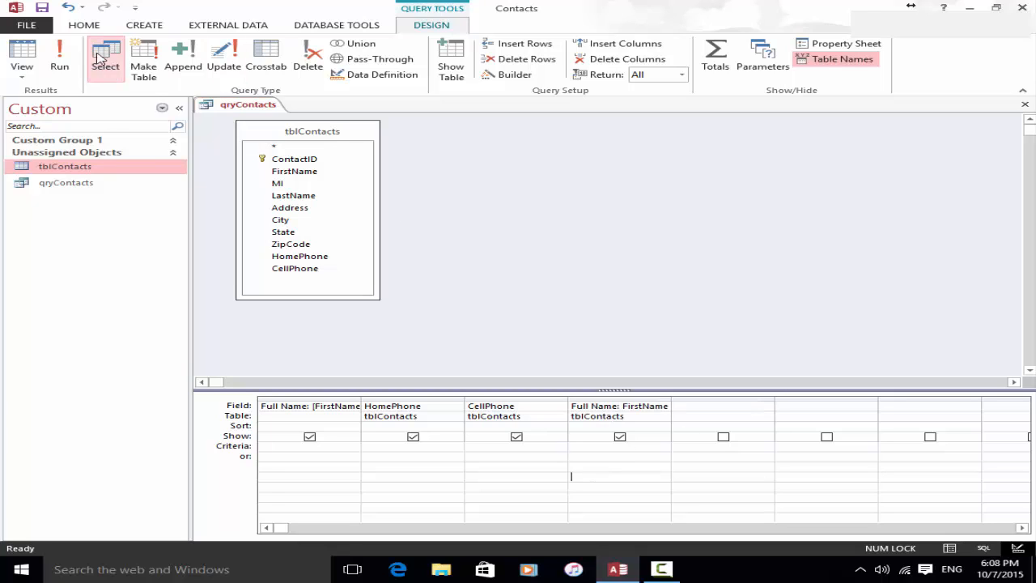
{"action": "left_click", "coordinate": [60, 58]}
{"action": "left_click", "coordinate": [507, 324]}
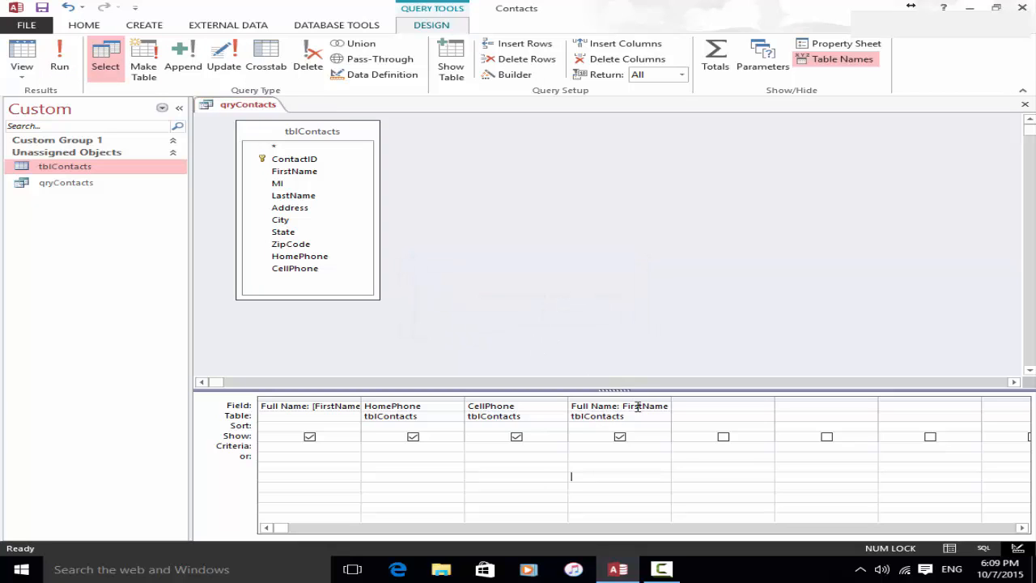
Enclose FirstName in square brackets in the second Full Name field, making it Full Name: [FirstName].
{"action": "left_click", "coordinate": [625, 406]}
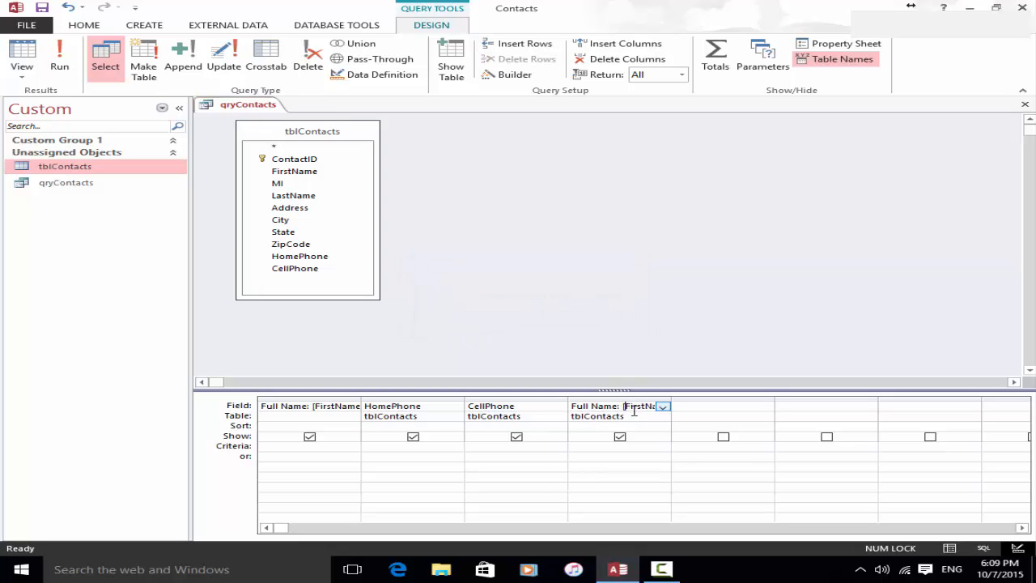
{"action": "key", "text": "Return"}
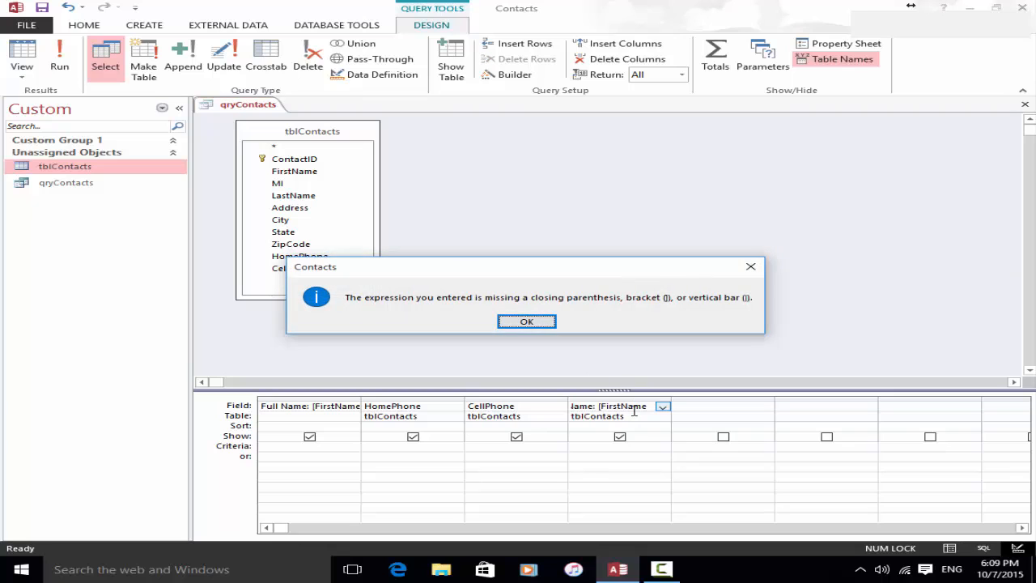
{"action": "key", "text": "Return"}
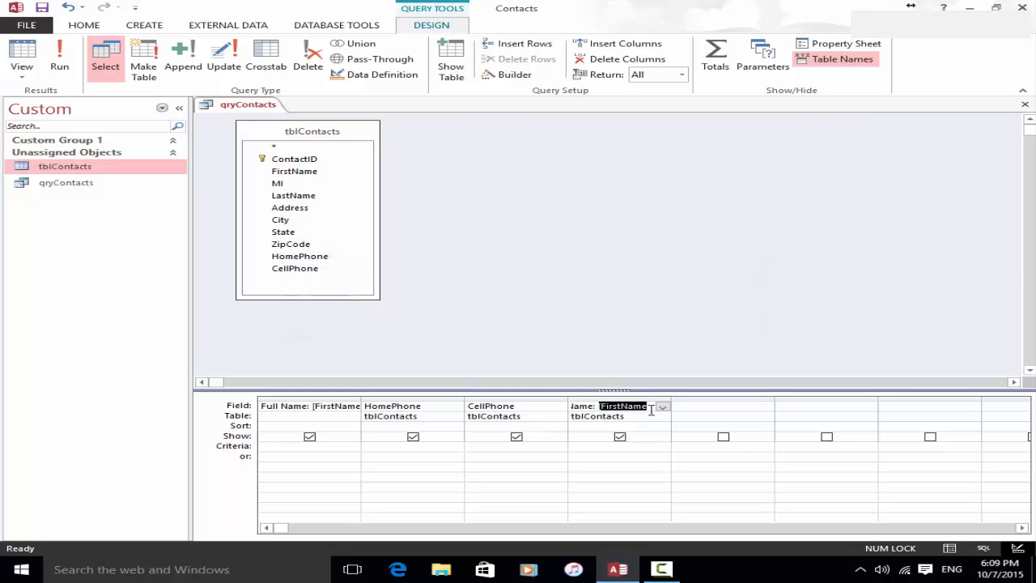
{"action": "left_click", "coordinate": [651, 411]}
{"action": "type", "text": "]"}
{"action": "key", "text": "Return"}
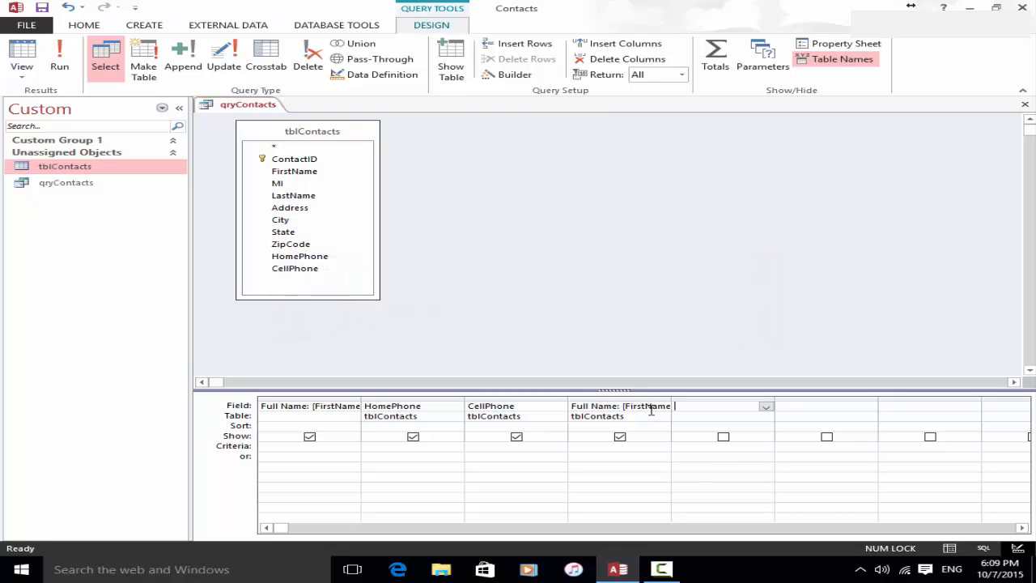
Try to run the query again, then delete the duplicate Full Name column after CellPhone.
{"action": "left_click", "coordinate": [572, 487]}
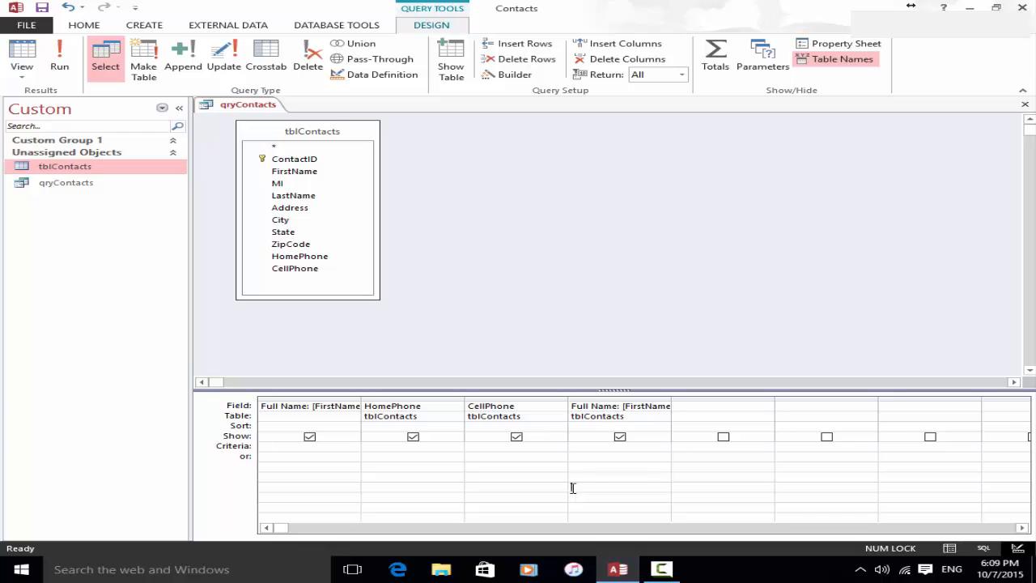
{"action": "left_click", "coordinate": [59, 61]}
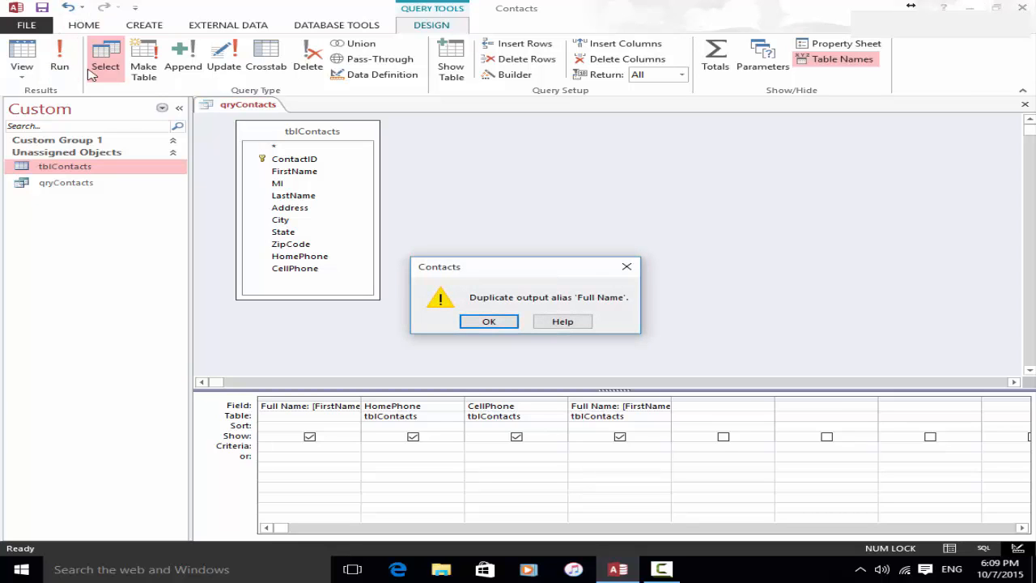
{"action": "left_click", "coordinate": [489, 322]}
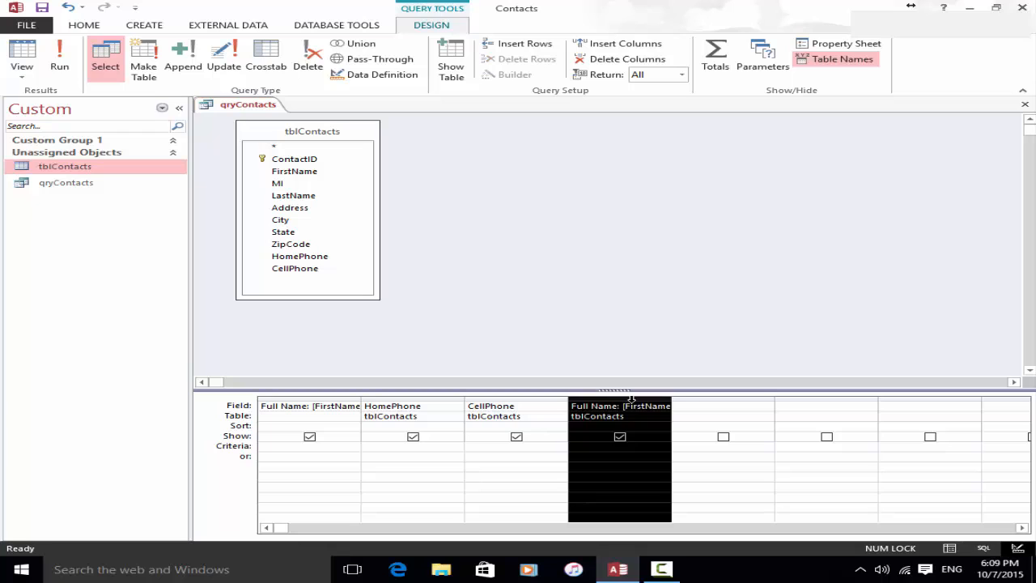
{"action": "key", "text": "Delete"}
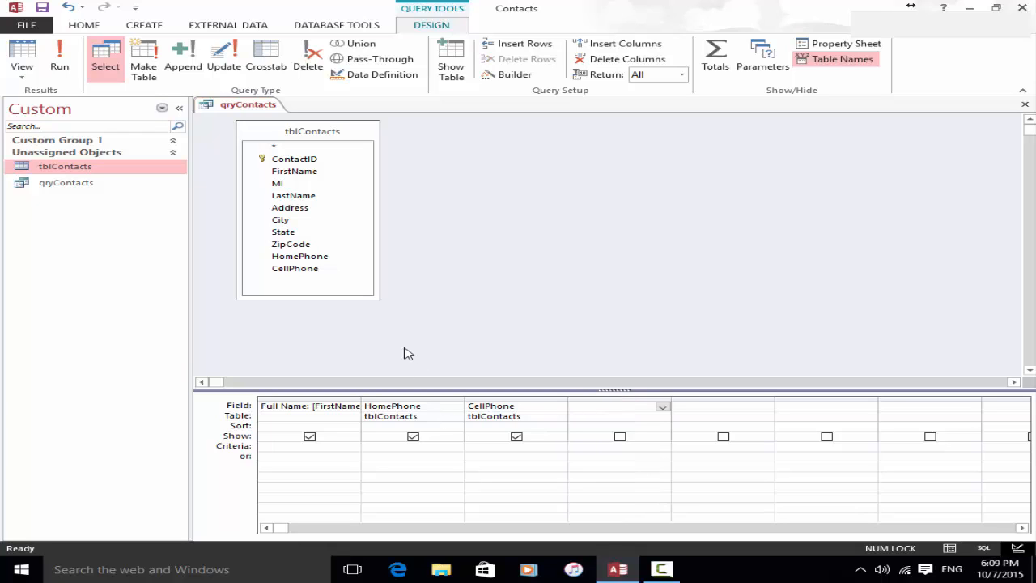
Add HomePhone from tblContacts to the grid a second time and run the query.
{"action": "left_click", "coordinate": [321, 259]}
{"action": "double_click", "coordinate": [323, 258]}
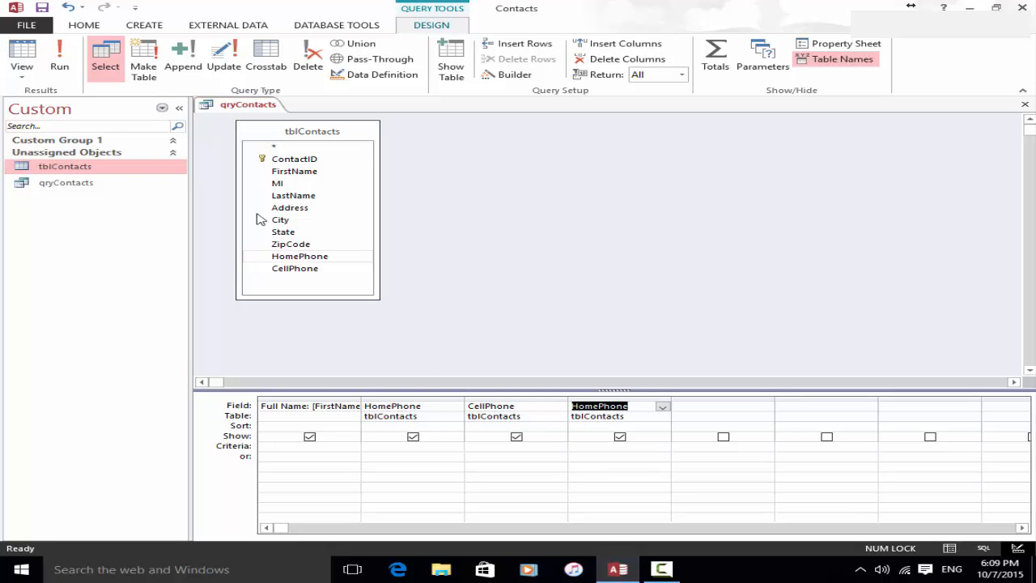
{"action": "left_click", "coordinate": [65, 73]}
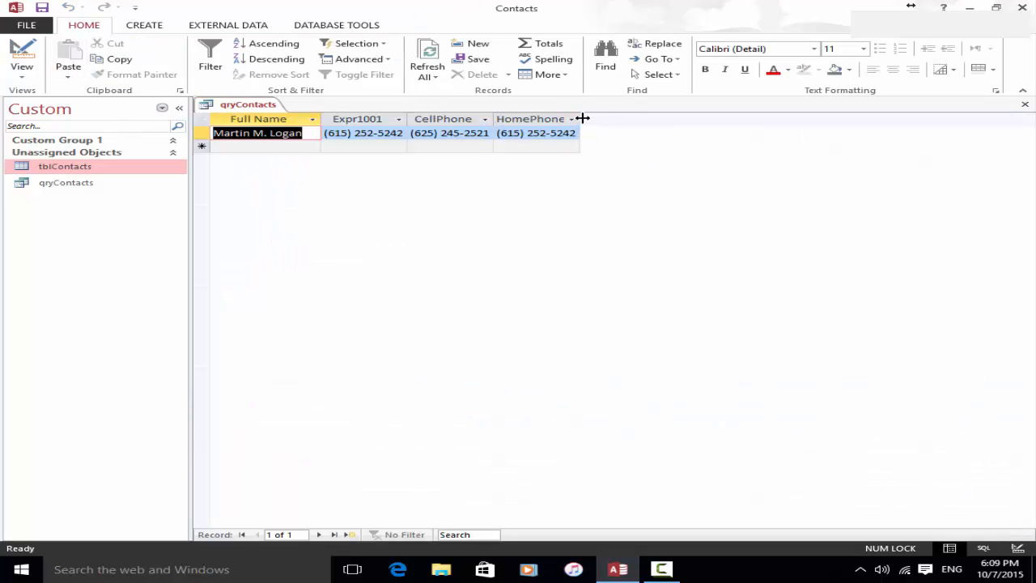
Widen the last HomePhone column and compare its heading and values with the Expr1001 column.
{"action": "left_click_drag", "start_coordinate": [580, 118], "coordinate": [604, 121]}
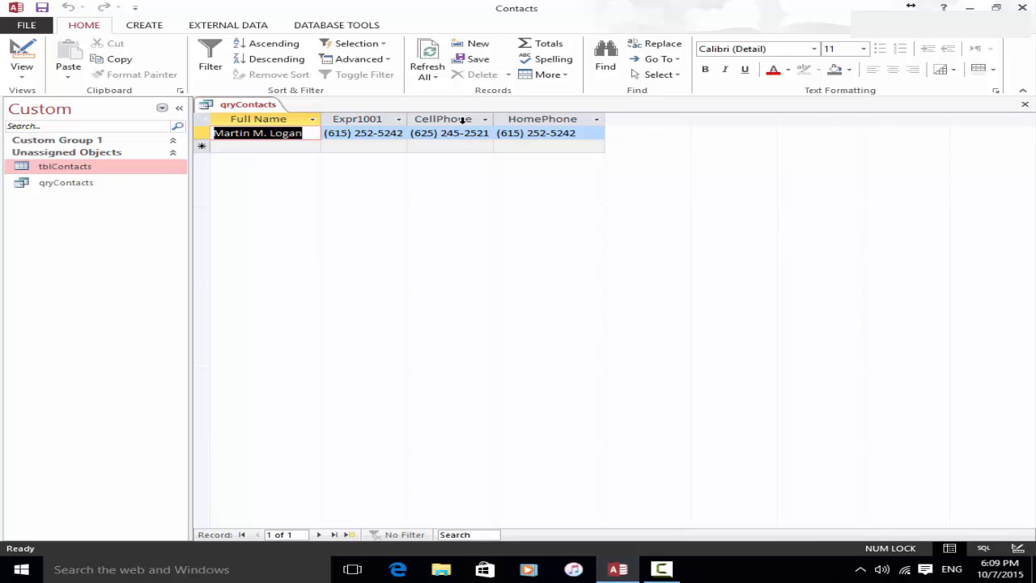
{"action": "left_click", "coordinate": [564, 116]}
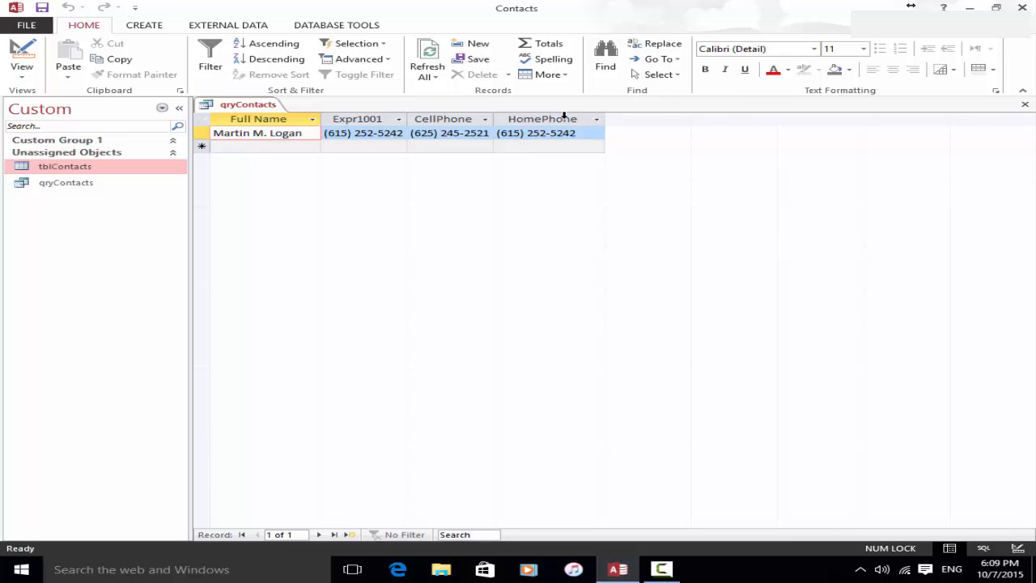
{"action": "left_click", "coordinate": [564, 116]}
{"action": "left_click", "coordinate": [339, 121]}
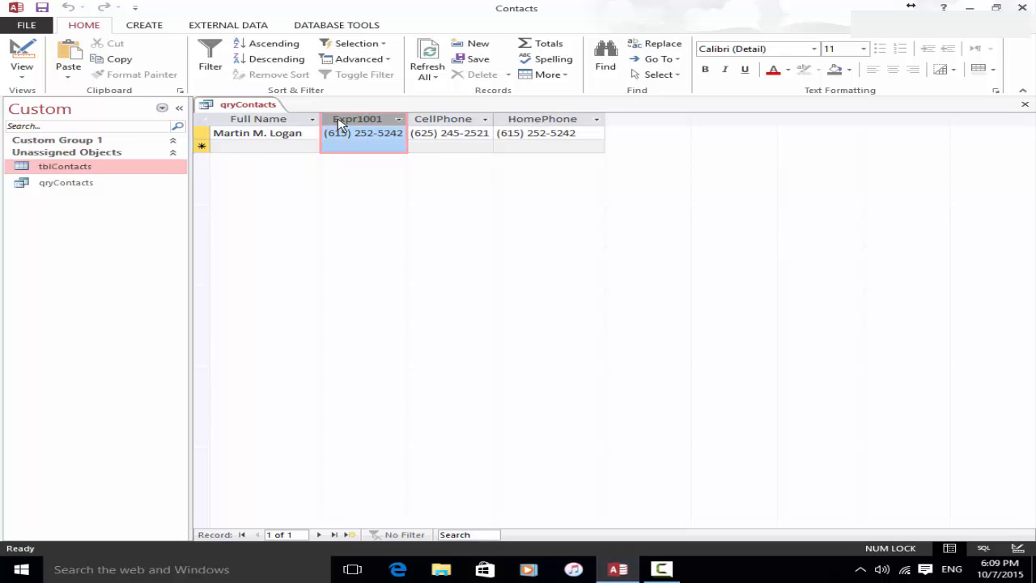
Return to design view and delete the second HomePhone column from the query grid.
{"action": "left_click", "coordinate": [24, 50]}
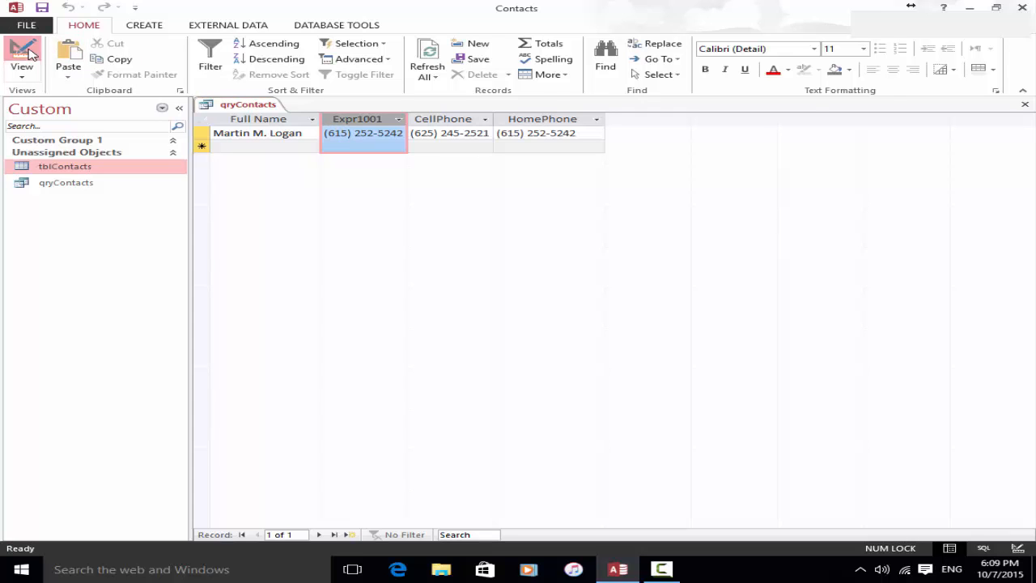
{"action": "left_click", "coordinate": [603, 396]}
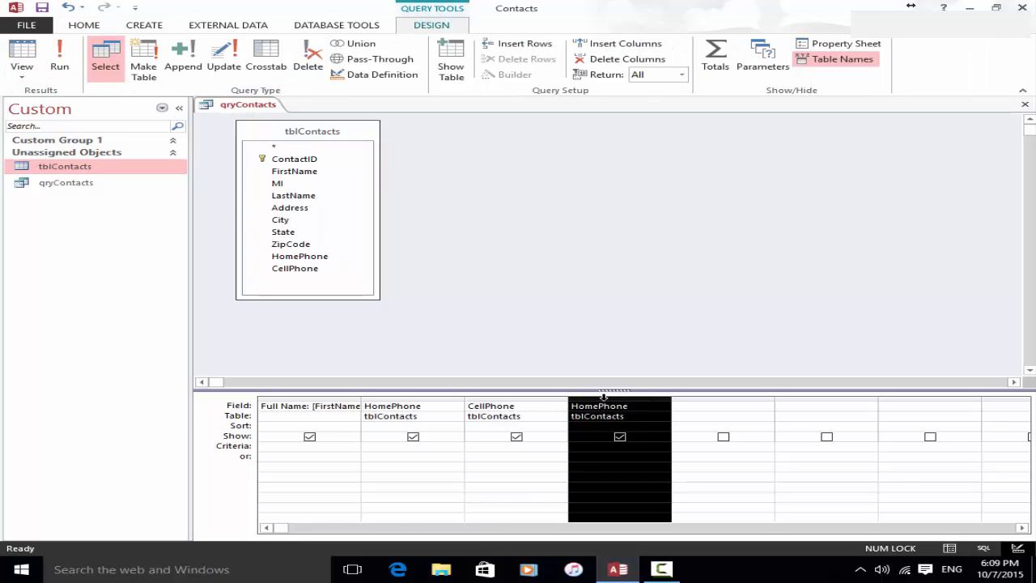
{"action": "key", "text": "Delete"}
{"action": "left_click", "coordinate": [595, 456]}
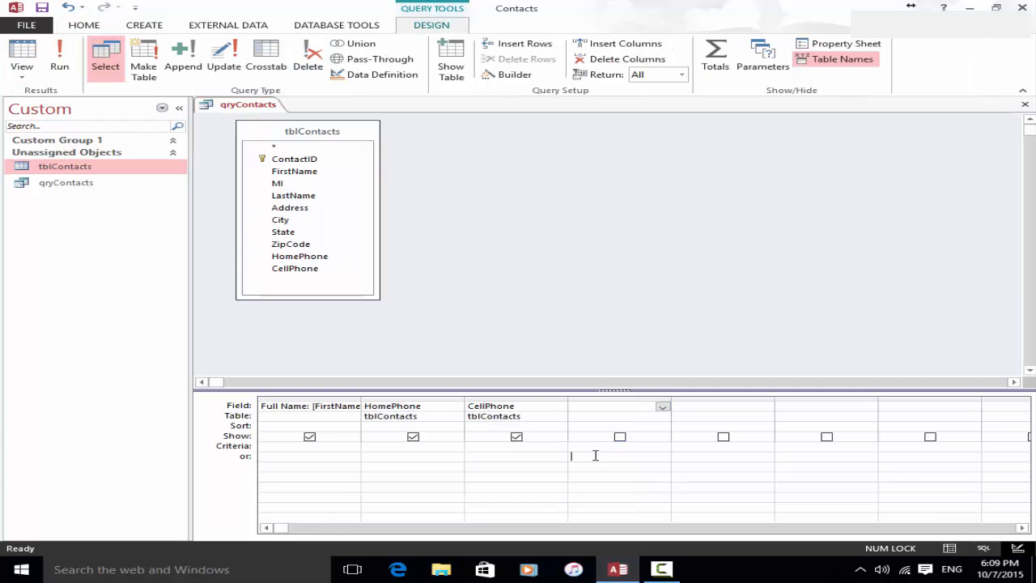
Start a calculated field named Full Address in the empty grid column after CellPhone and open it in the Expression Builder.
{"action": "left_click", "coordinate": [588, 407]}
{"action": "type", "text": "A"}
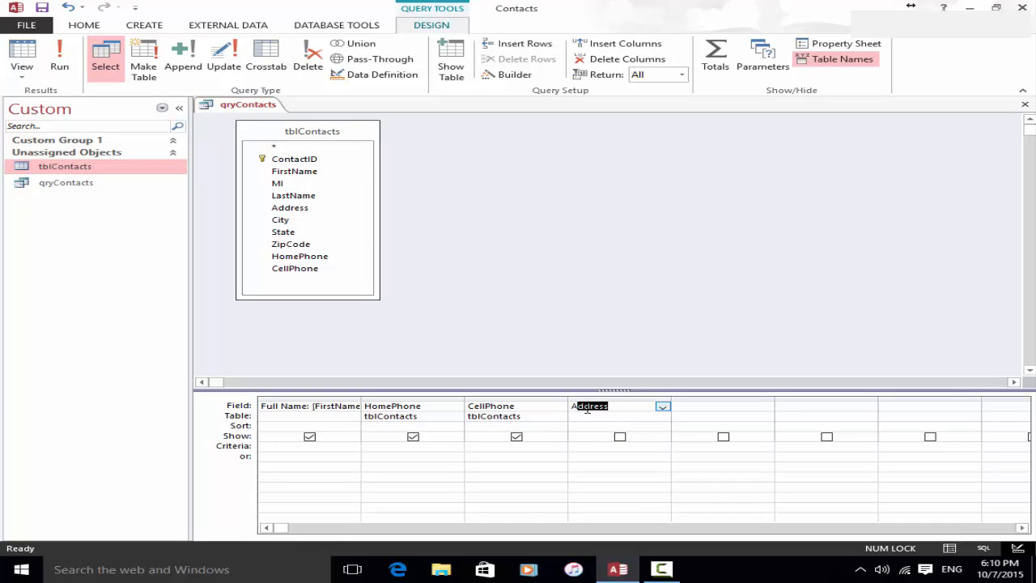
{"action": "double_click", "coordinate": [587, 407]}
{"action": "type", "text": "Full Address:"}
{"action": "right_click", "coordinate": [591, 409]}
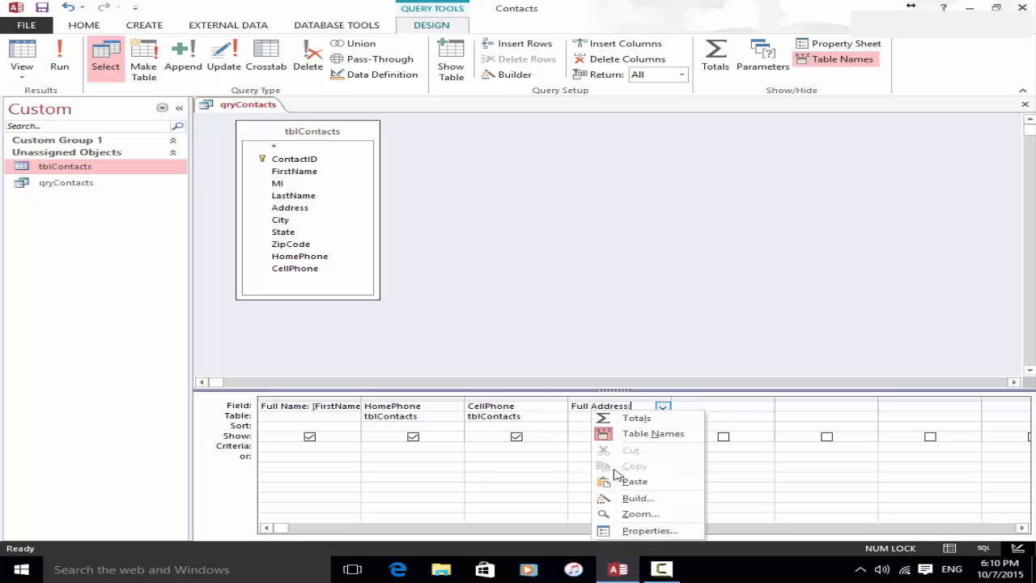
{"action": "left_click", "coordinate": [636, 498]}
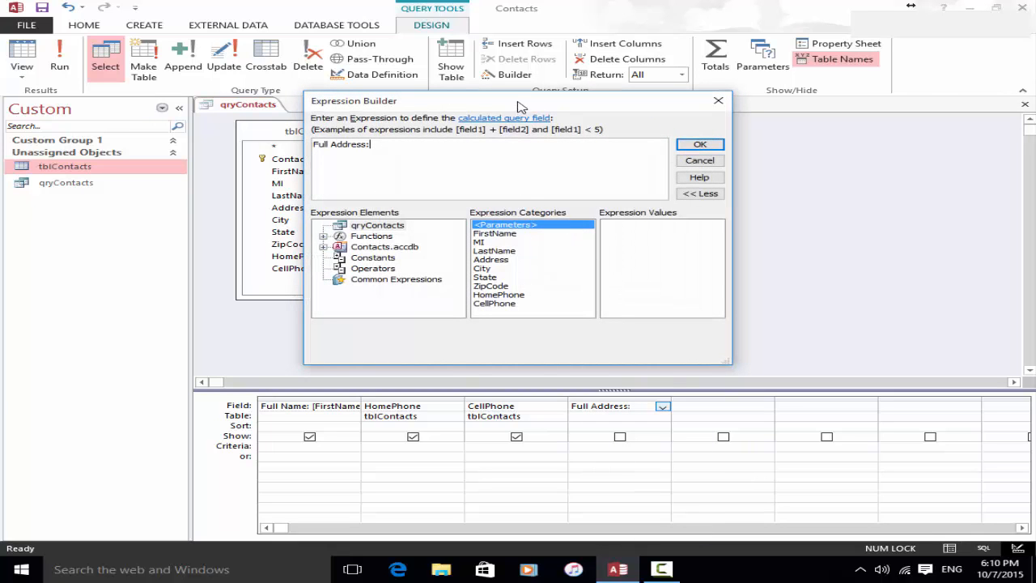
{"action": "left_click_drag", "start_coordinate": [518, 102], "coordinate": [756, 96]}
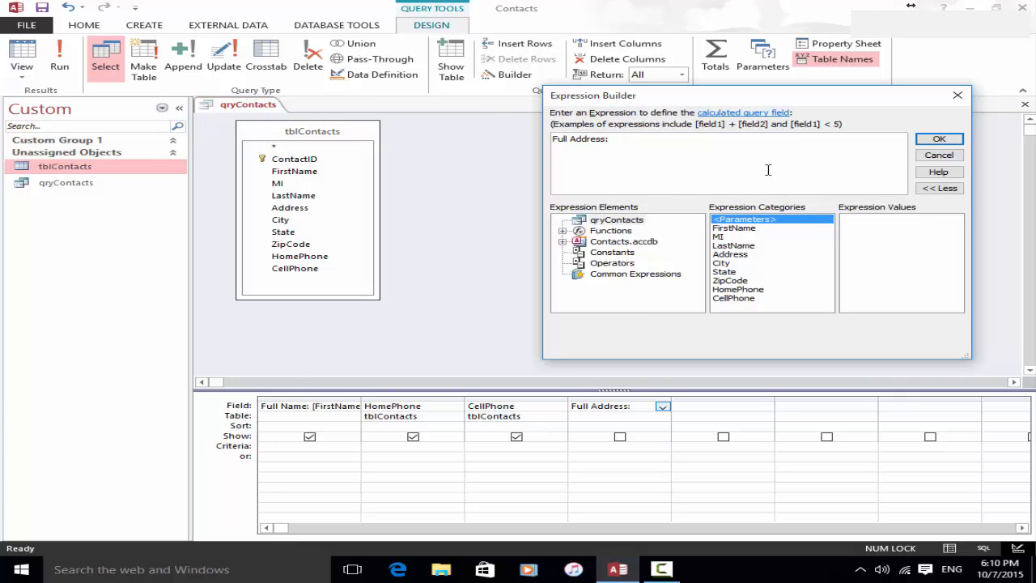
Complete the Full Address expression as [Address] & " " & [City] & " " & [State] & " " & [ZipCode].
{"action": "type", "text": "[Address] &"}
{"action": "type", "text": "& ci"}
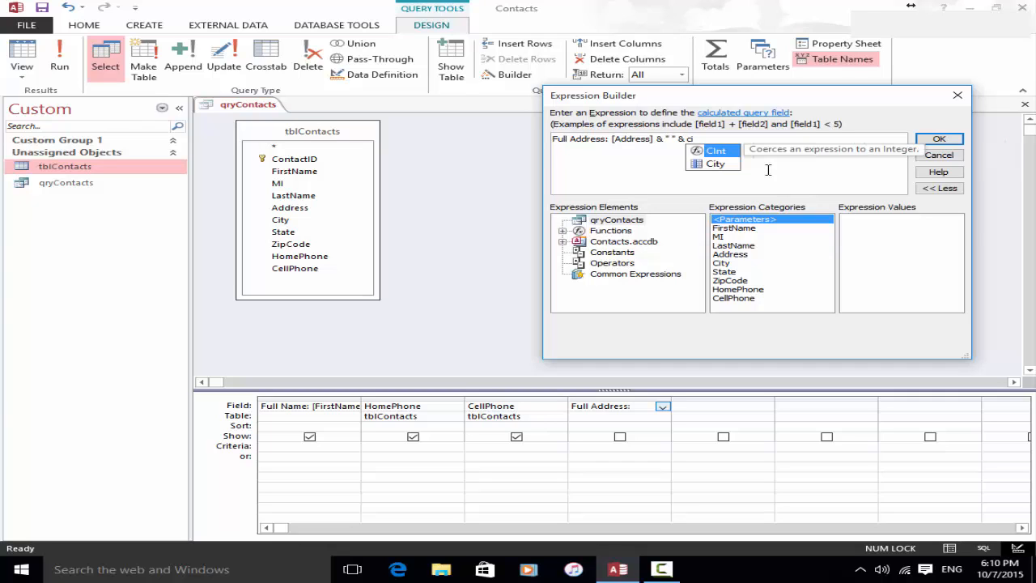
{"action": "key", "text": "Down"}
{"action": "key", "text": "Return"}
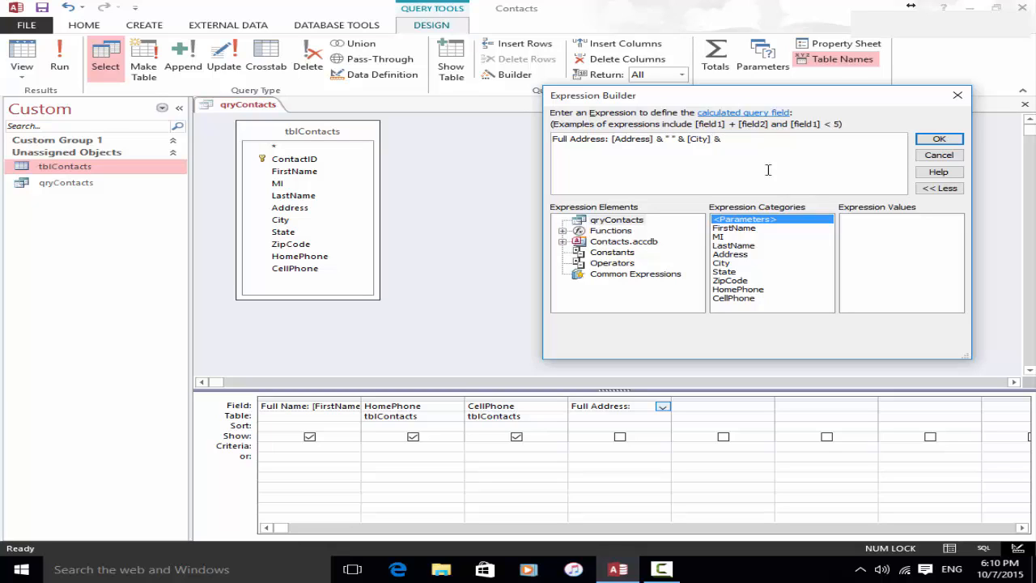
{"action": "type", "text": "& \" \" "}
{"action": "type", "text": "&"}
{"action": "type", "text": "Sta"}
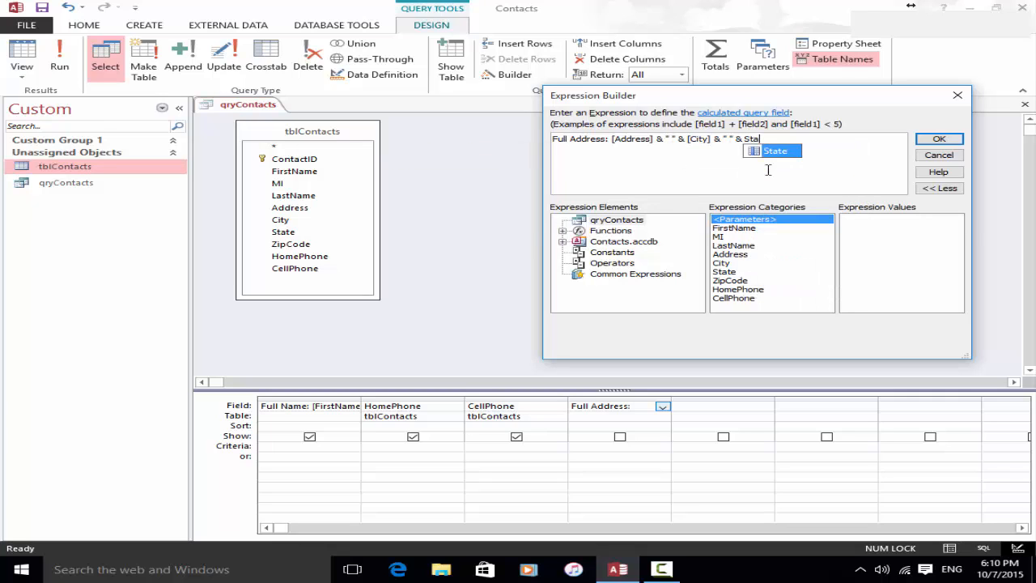
{"action": "key", "text": "Tab"}
{"action": "type", "text": "& \" \" & [ZipCode]"}
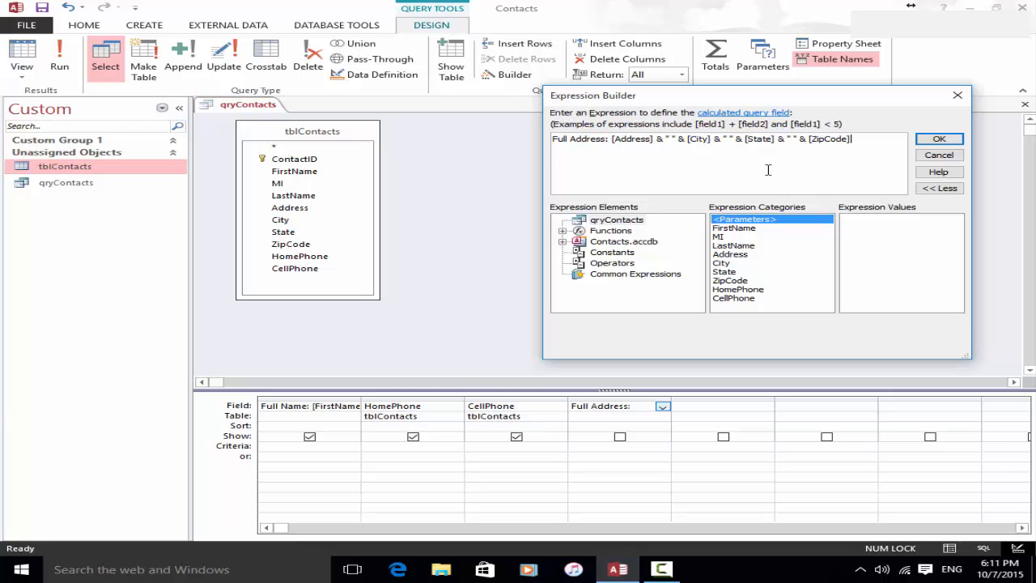
Change the separator between [City] and [State] to ", " and accept the Full Address expression into the query grid.
{"action": "left_click", "coordinate": [726, 139]}
{"action": "type", "text": ","}
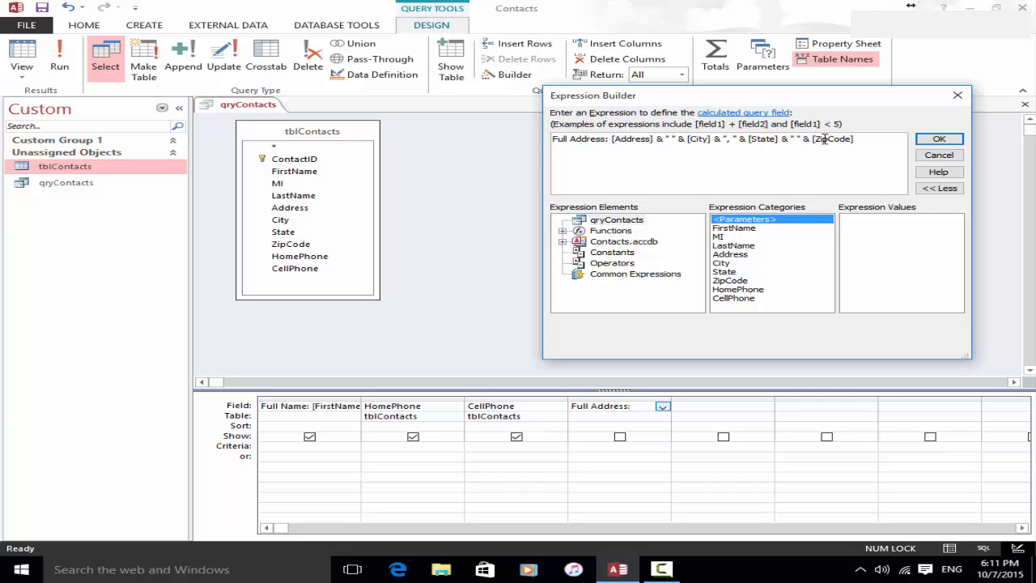
{"action": "left_click", "coordinate": [937, 140]}
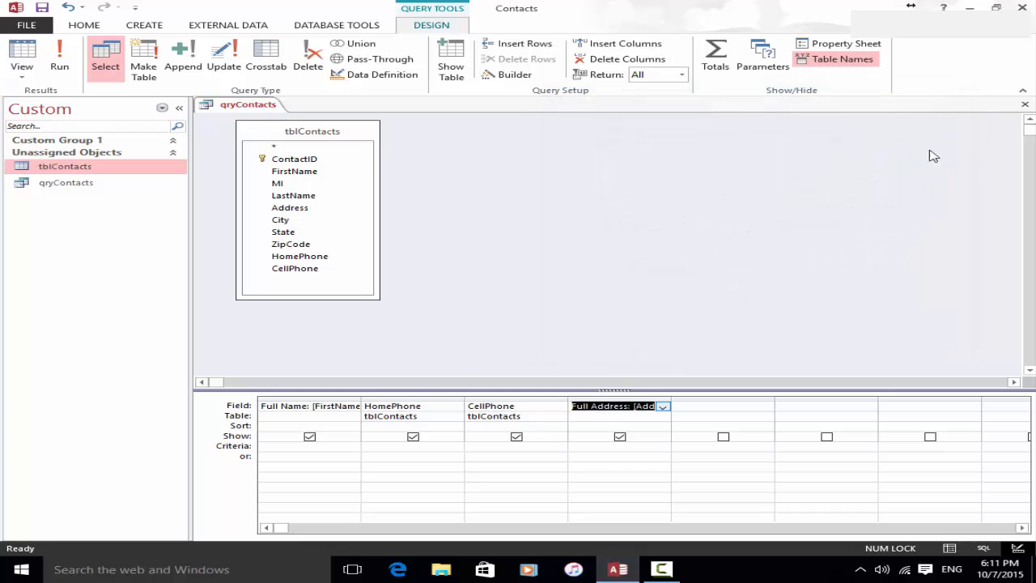
{"action": "left_click", "coordinate": [631, 459]}
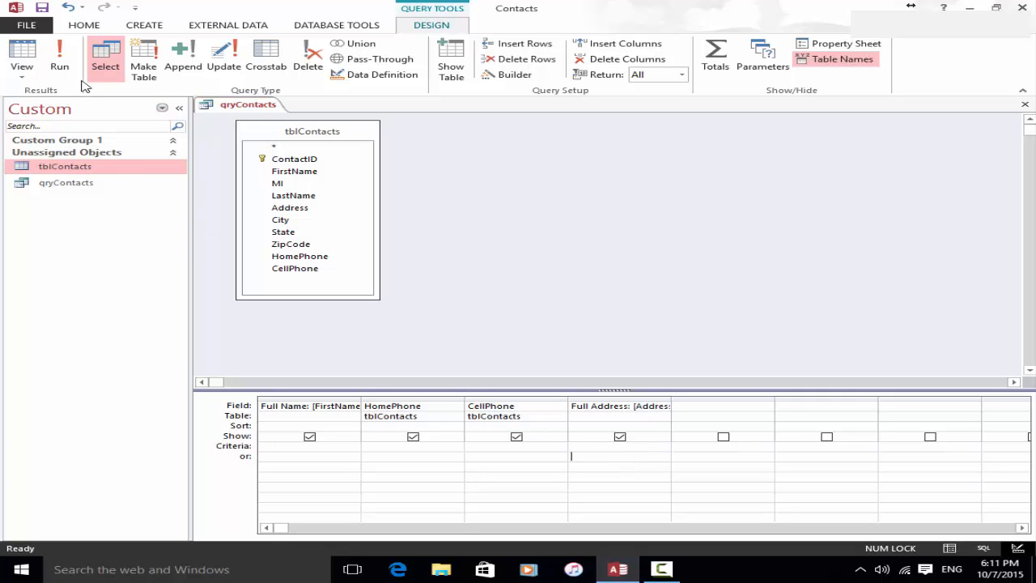
Run the query, fit the Full Address column to its contents and move it directly after Full Name.
{"action": "left_click", "coordinate": [62, 64]}
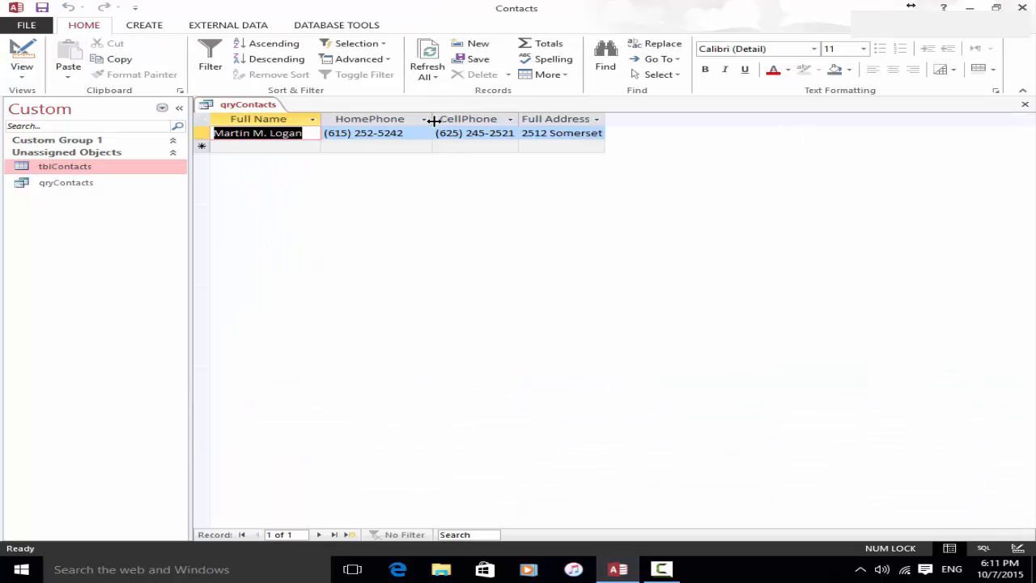
{"action": "double_click", "coordinate": [610, 119]}
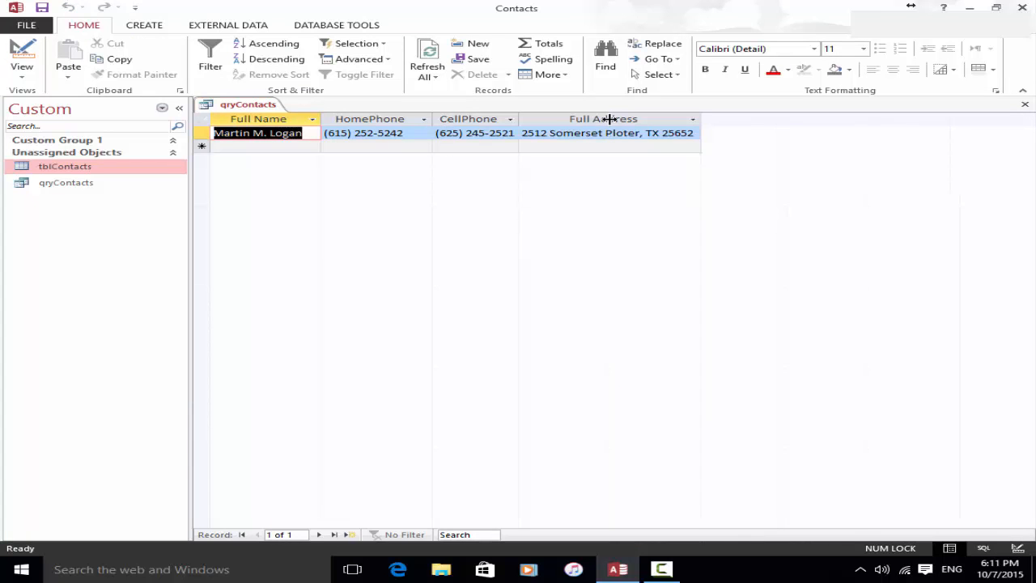
{"action": "left_click", "coordinate": [671, 121]}
{"action": "left_click_drag", "start_coordinate": [672, 124], "coordinate": [394, 138]}
Review the Full Name, Full Address, HomePhone and CellPhone columns of the query results in turn.
{"action": "left_click", "coordinate": [270, 119]}
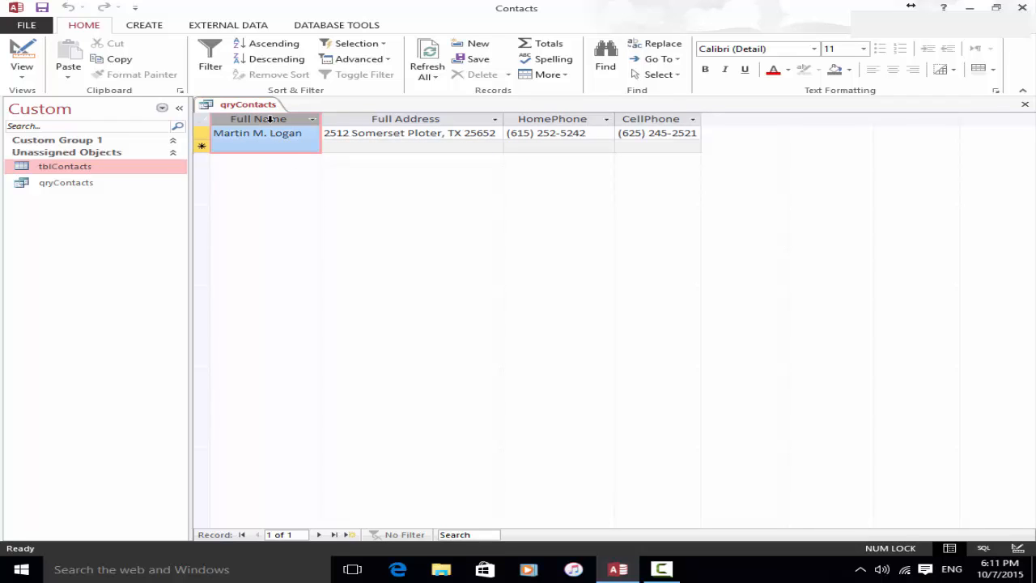
{"action": "left_click", "coordinate": [390, 121]}
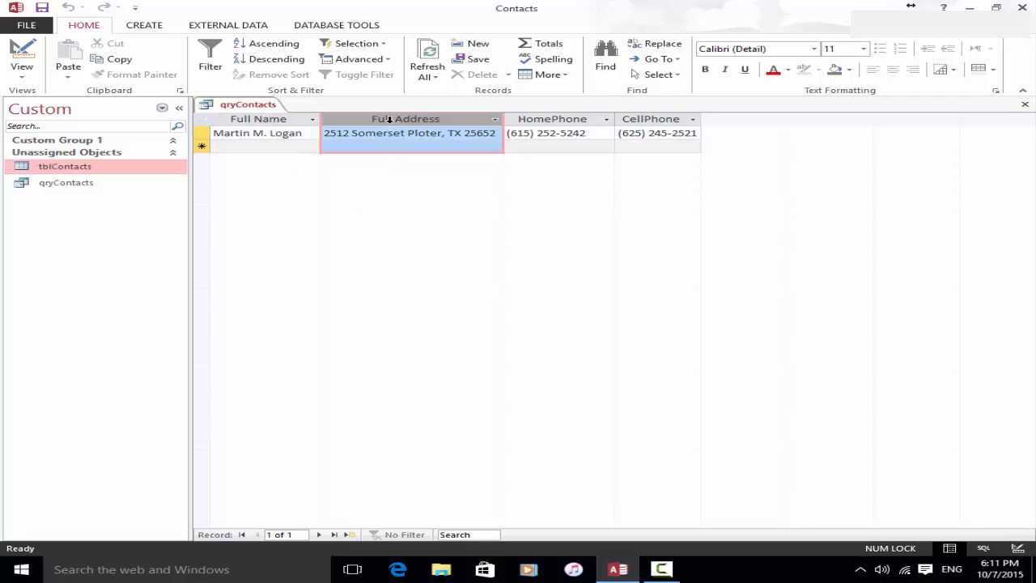
{"action": "left_click", "coordinate": [551, 120]}
{"action": "left_click_drag", "start_coordinate": [550, 120], "coordinate": [629, 122]}
Show the SQL of qryContacts and examine its FROM clause and the SELECT expression with the Full Name alias.
{"action": "left_click", "coordinate": [19, 55]}
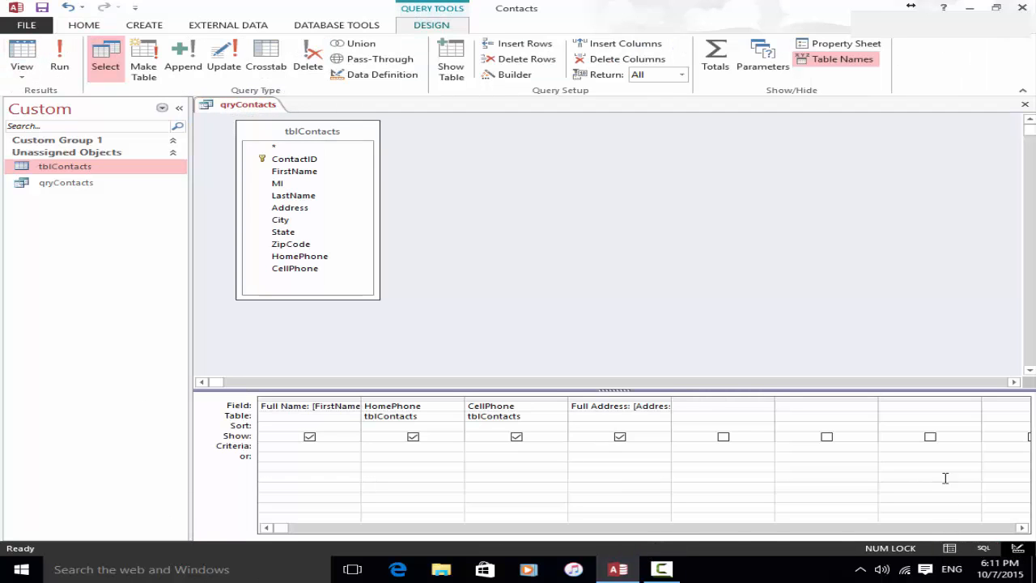
{"action": "left_click", "coordinate": [985, 549]}
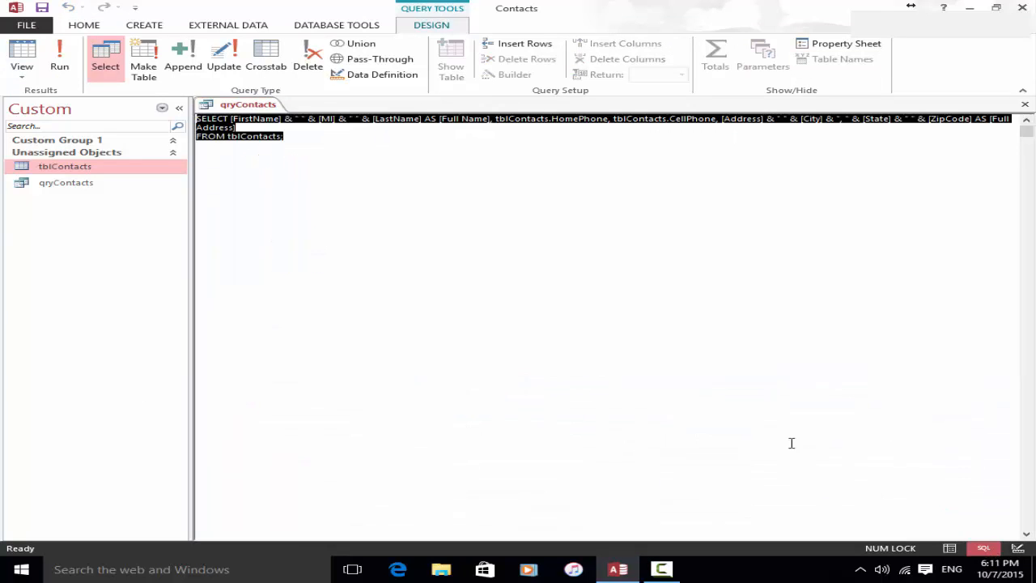
{"action": "left_click", "coordinate": [301, 145]}
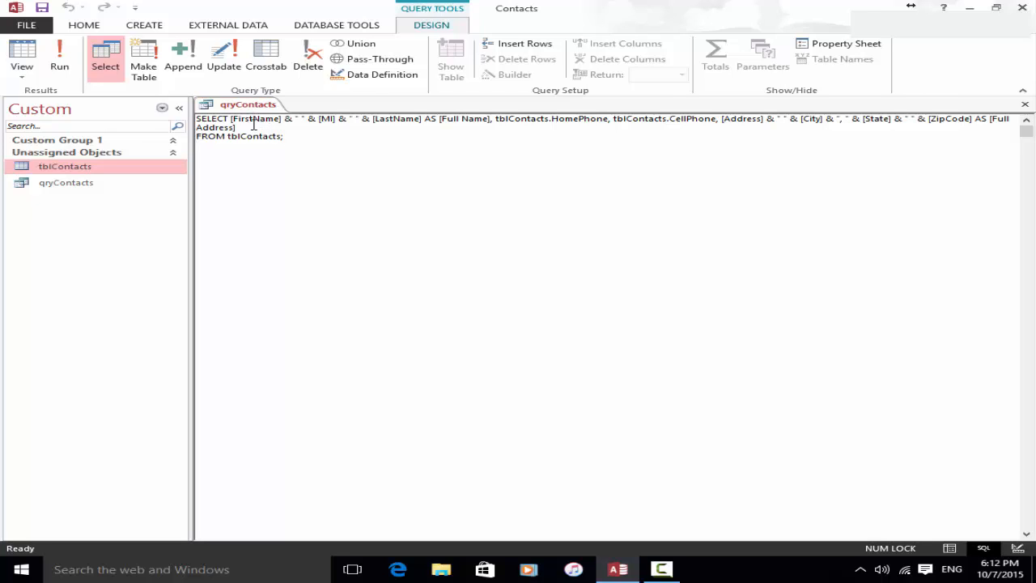
{"action": "left_click_drag", "start_coordinate": [278, 136], "coordinate": [193, 139]}
{"action": "left_click", "coordinate": [279, 122]}
{"action": "mouse_move", "coordinate": [439, 120]}
{"action": "left_mouse_down"}
{"action": "mouse_move", "coordinate": [491, 121]}
{"action": "mouse_move", "coordinate": [442, 120]}
{"action": "left_mouse_up"}
Run the query from its SQL, then close qryContacts and save its design changes.
{"action": "left_click", "coordinate": [61, 61]}
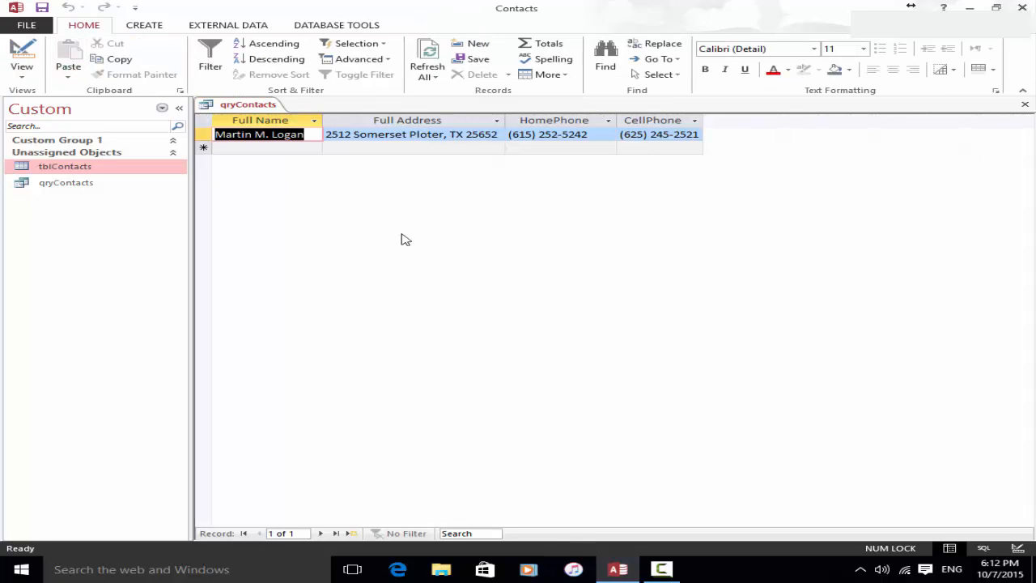
{"action": "left_click", "coordinate": [1024, 106]}
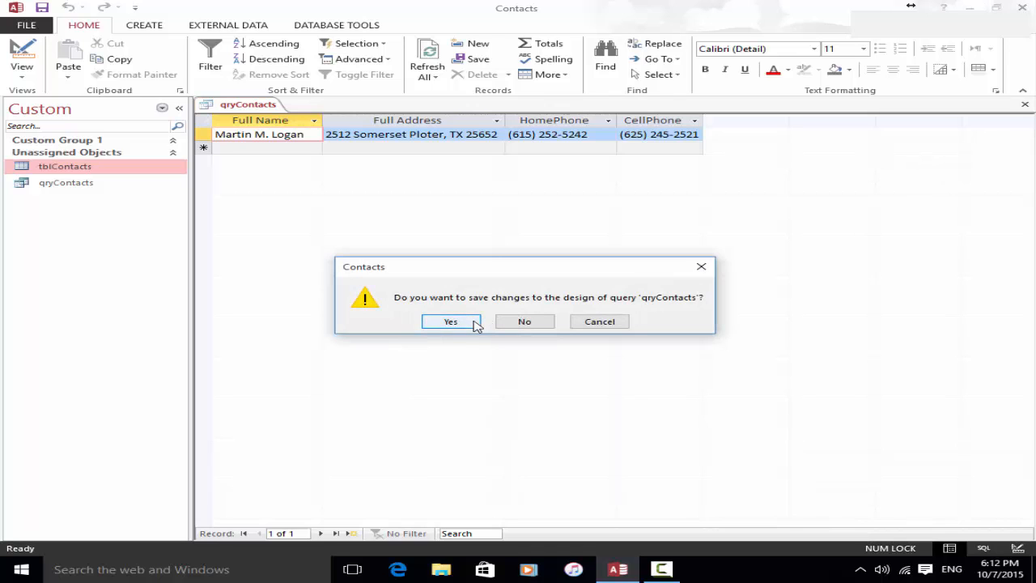
{"action": "left_click", "coordinate": [476, 323]}
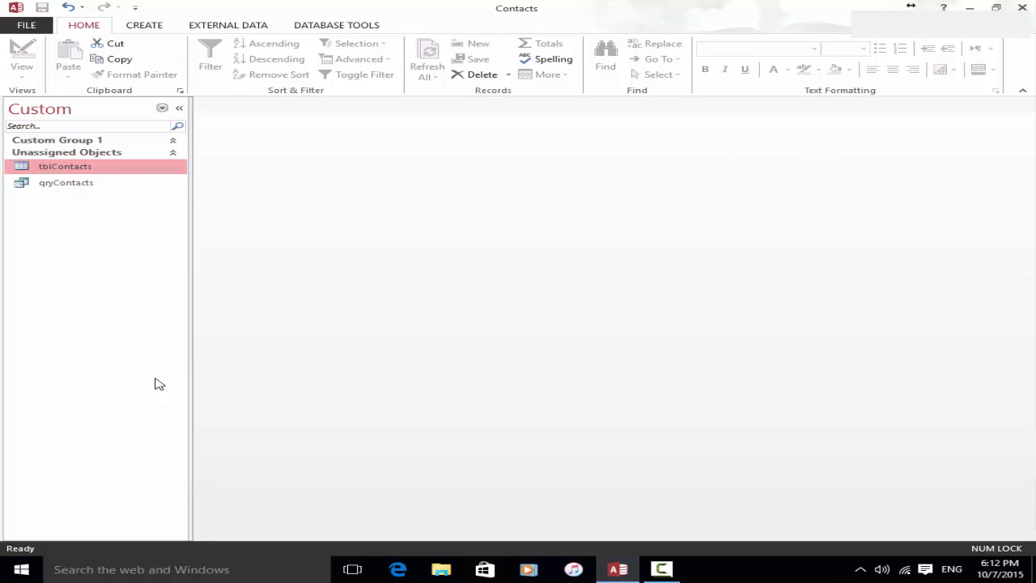